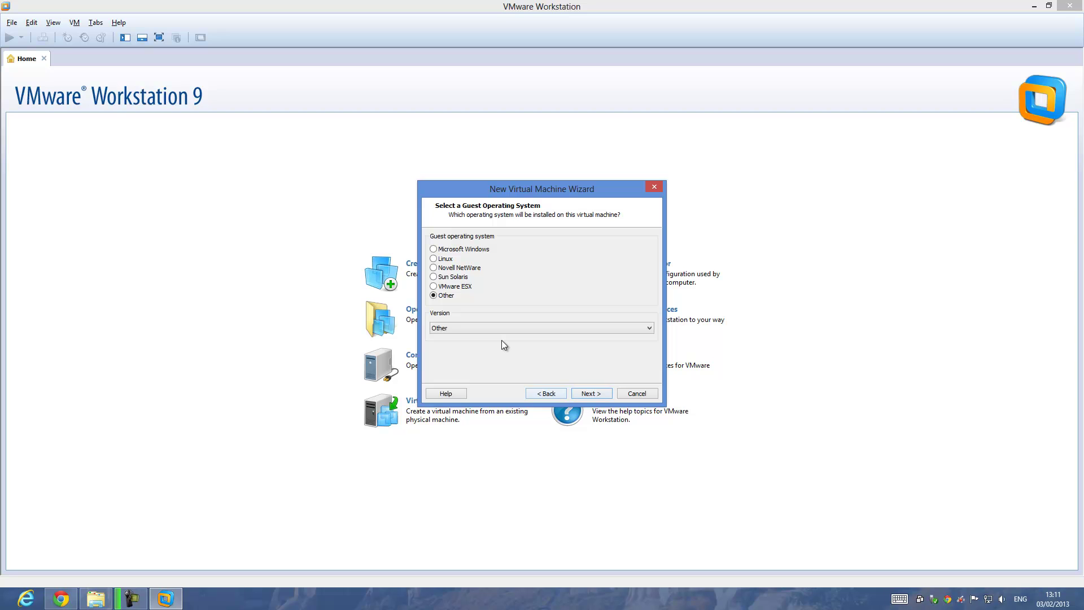
Choose Other as the guest operating system and version, and name the virtual machine Icaros.
{"action": "left_click", "coordinate": [454, 328]}
{"action": "left_click", "coordinate": [443, 376]}
{"action": "left_click", "coordinate": [590, 393]}
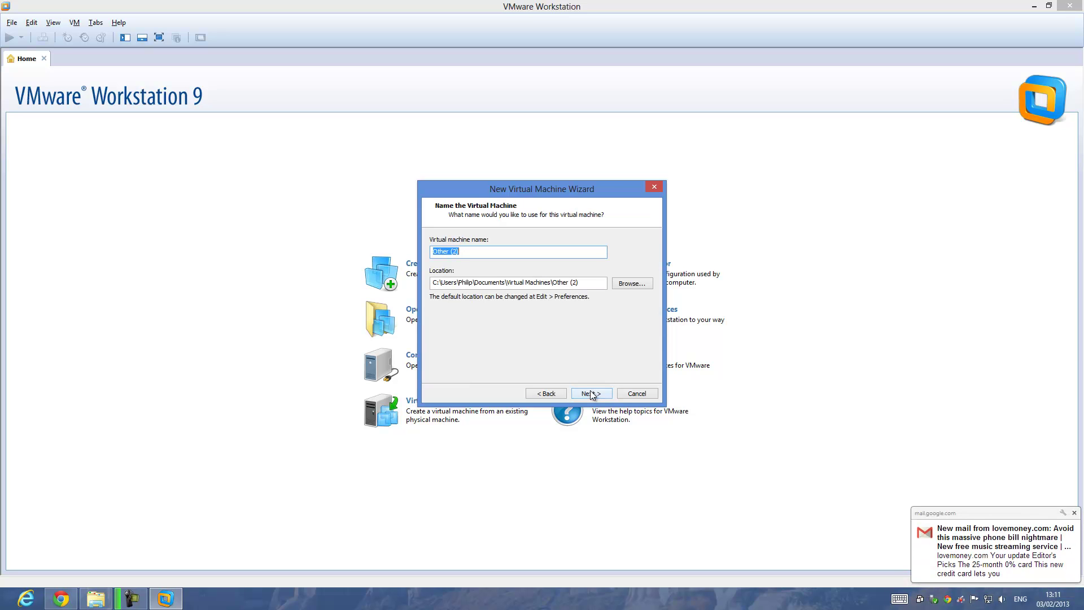
{"action": "type", "text": "Icaros"}
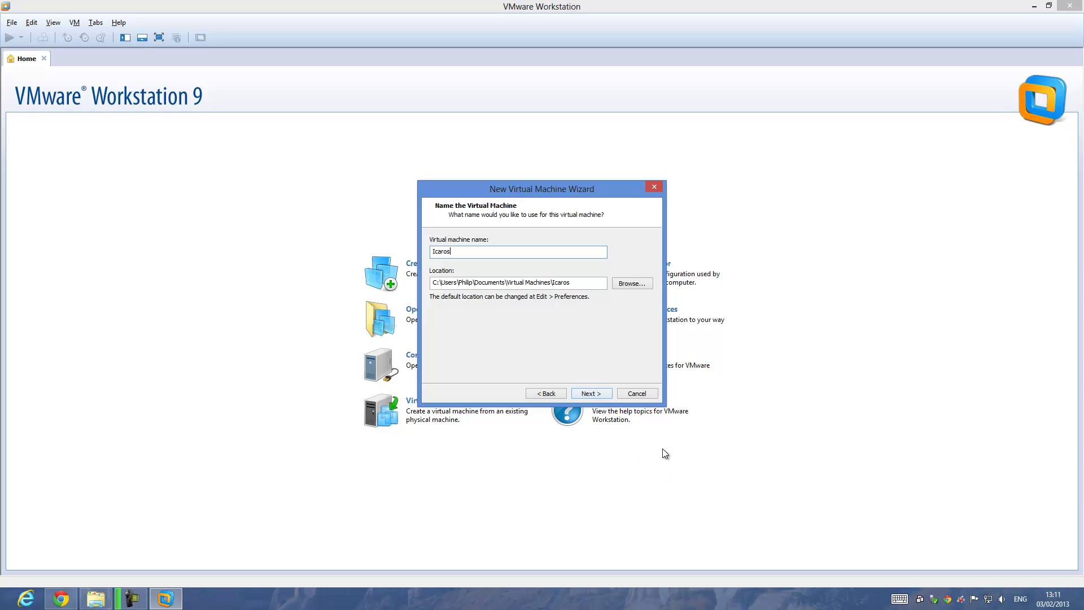
{"action": "left_click", "coordinate": [593, 397]}
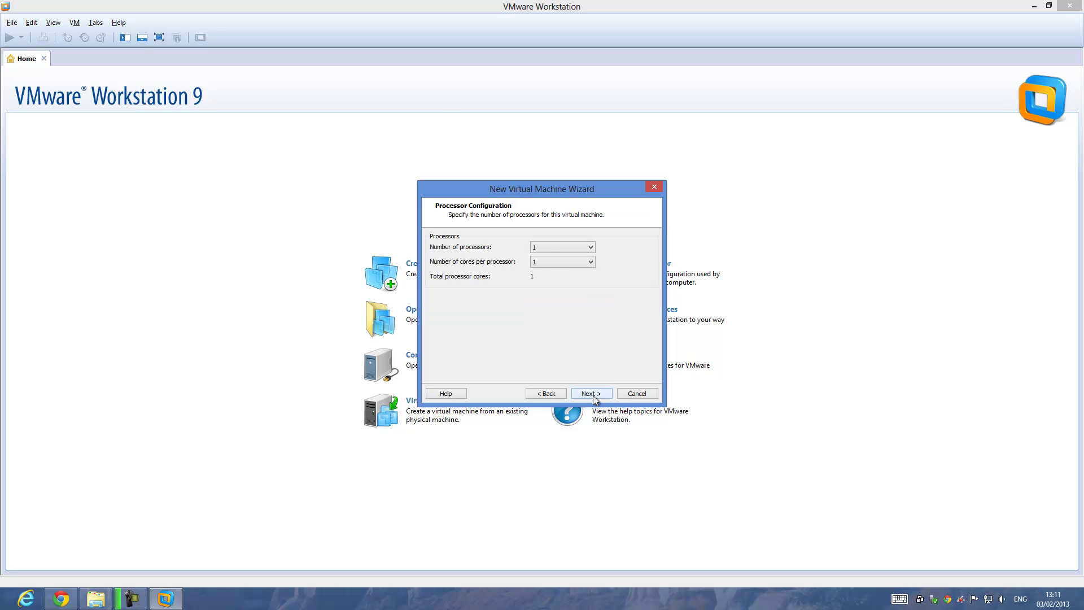
Accept one processor with one core and set the virtual machine's memory to 1024 MB.
{"action": "left_click", "coordinate": [596, 397]}
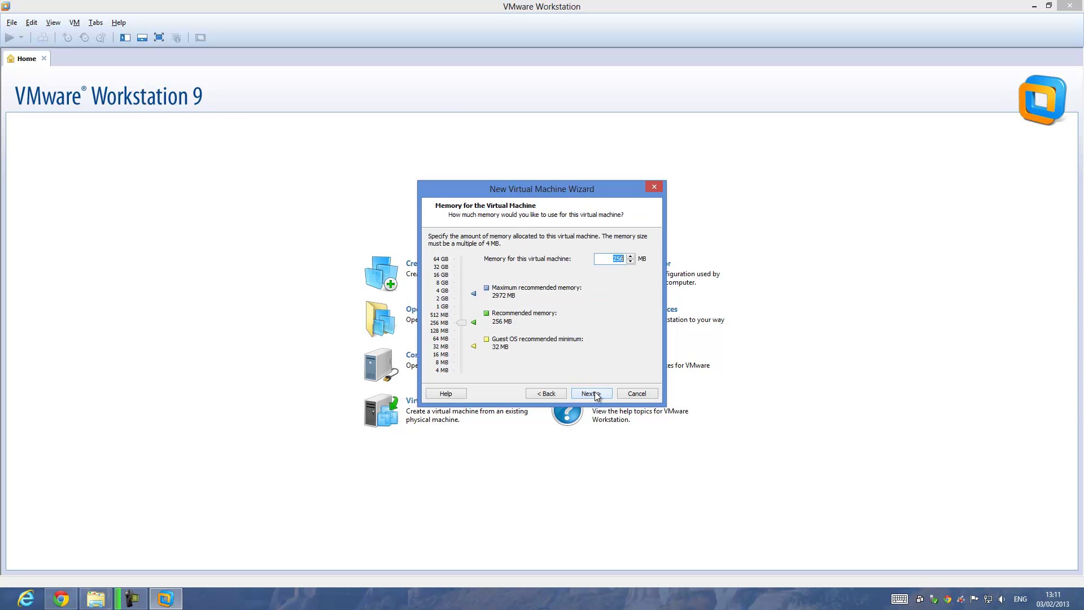
{"action": "left_click_drag", "start_coordinate": [462, 324], "coordinate": [466, 308]}
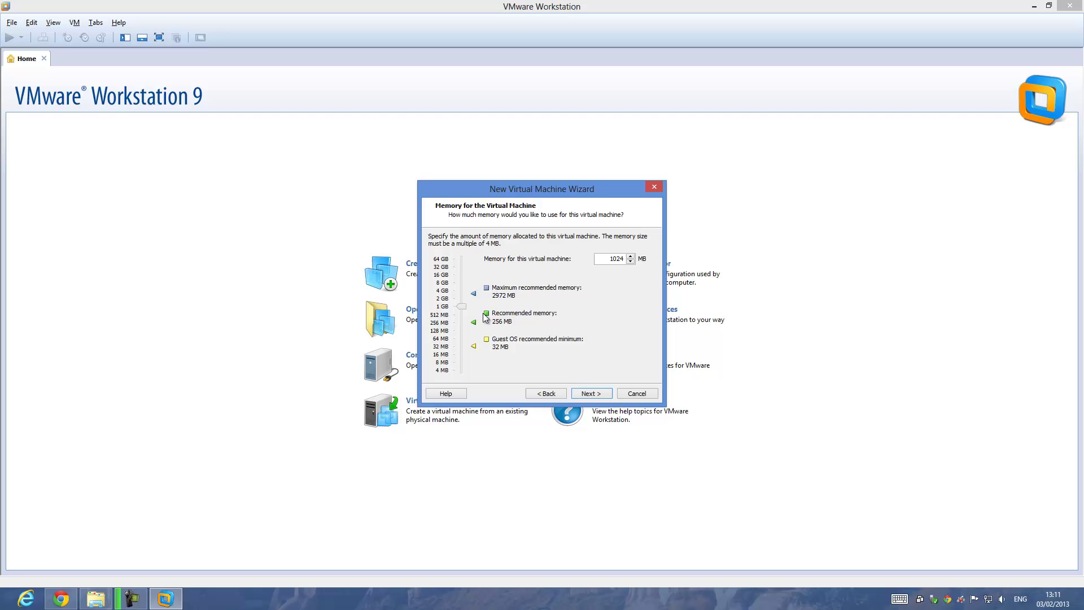
{"action": "left_click", "coordinate": [591, 394]}
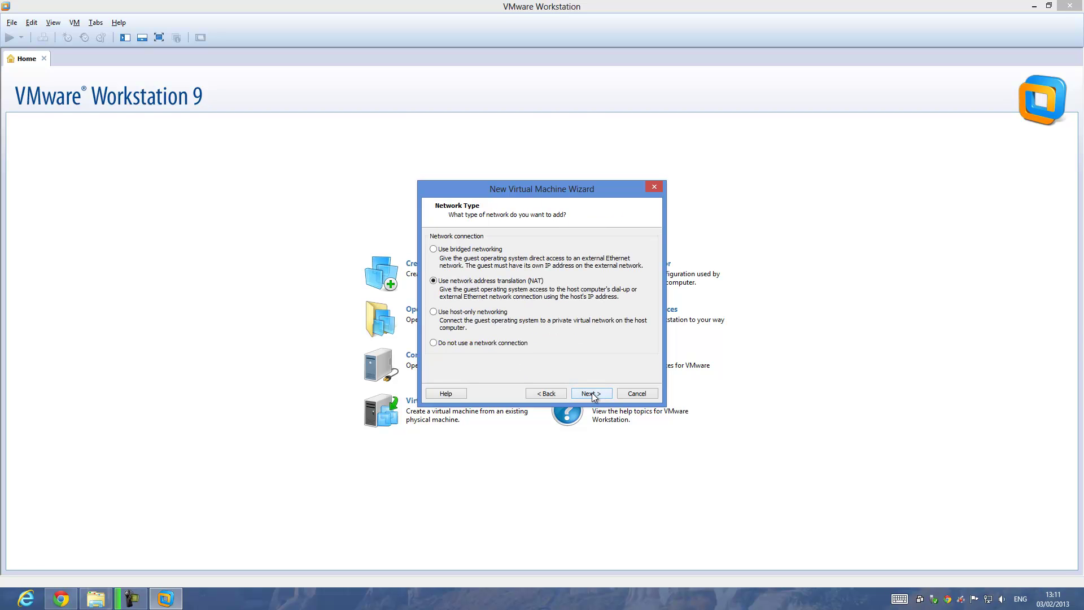
Accept NAT networking, the BusLogic SCSI controller and a new virtual disk of type IDE.
{"action": "left_click", "coordinate": [592, 394]}
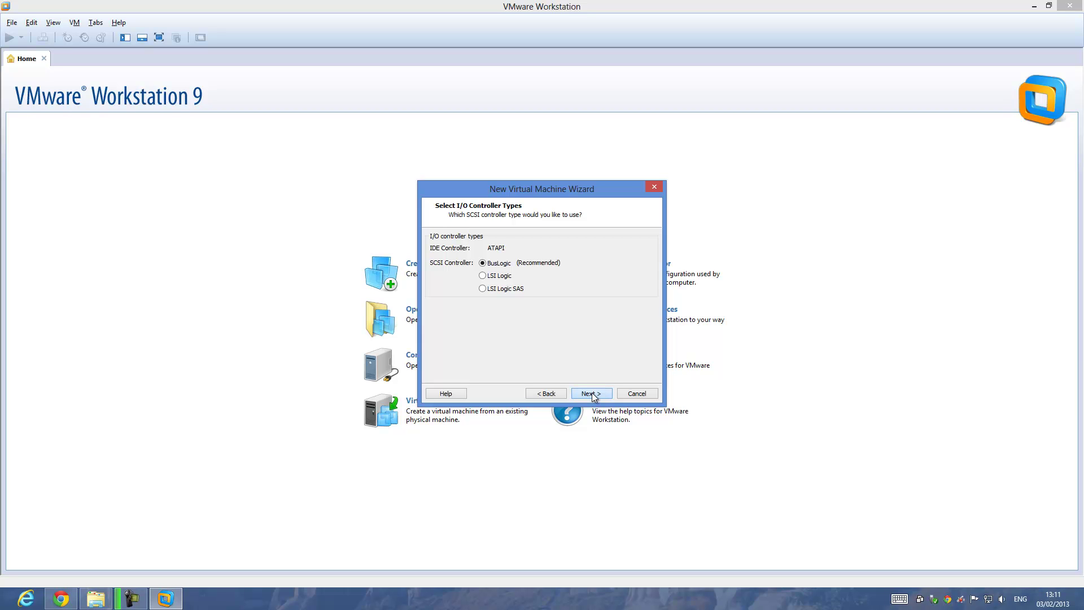
{"action": "left_click", "coordinate": [591, 394]}
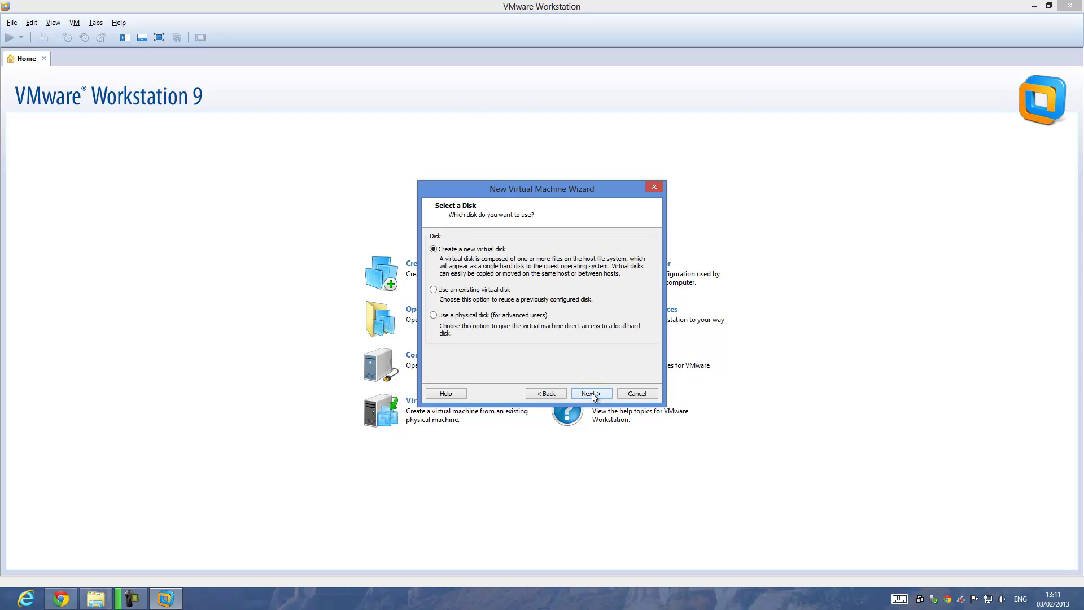
{"action": "left_click", "coordinate": [592, 394]}
{"action": "left_click", "coordinate": [592, 394]}
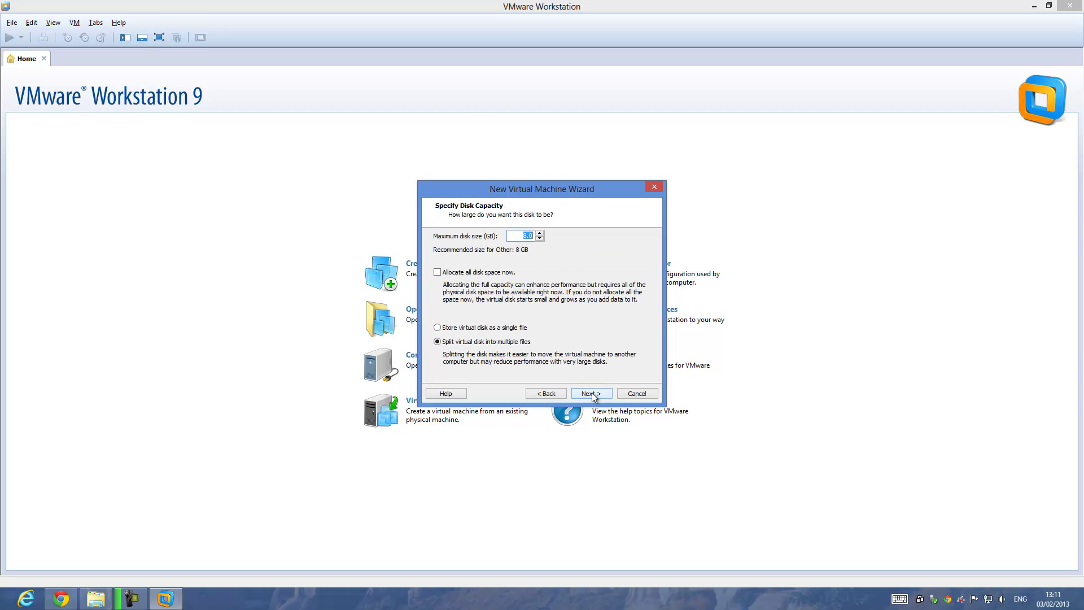
Set the maximum disk size to 10 GB, split into multiple files stored as Icaros.vmdk, and finish creating the virtual machine.
{"action": "type", "text": "10.0"}
{"action": "left_click", "coordinate": [600, 396]}
{"action": "left_click", "coordinate": [601, 395]}
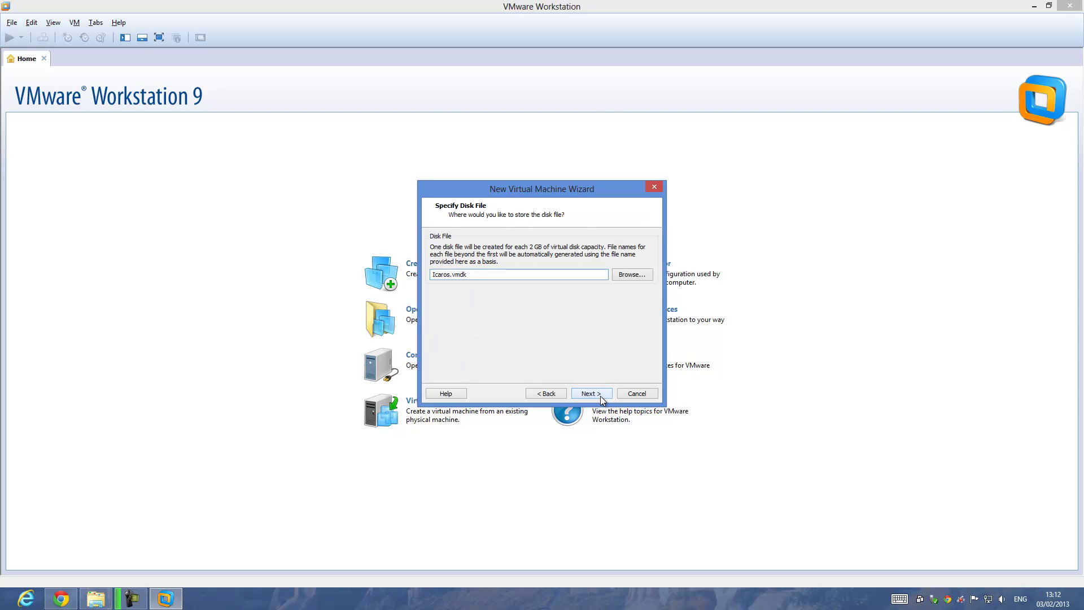
{"action": "left_click", "coordinate": [601, 395]}
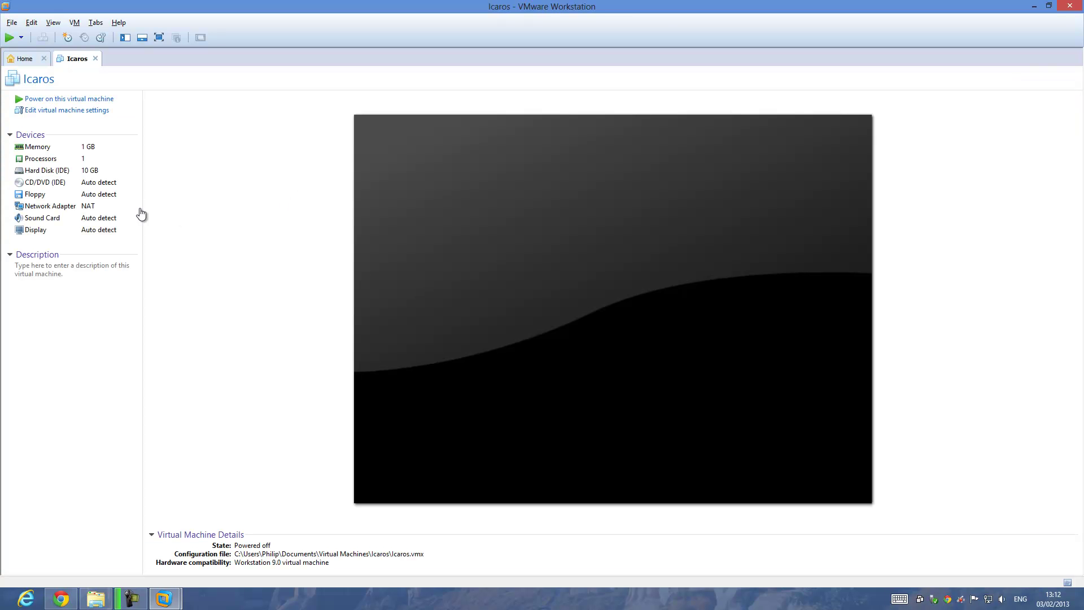
Set the virtual machine's CD/DVD drive to use the Icaros ISO image file from the Downloads folder.
{"action": "double_click", "coordinate": [57, 182]}
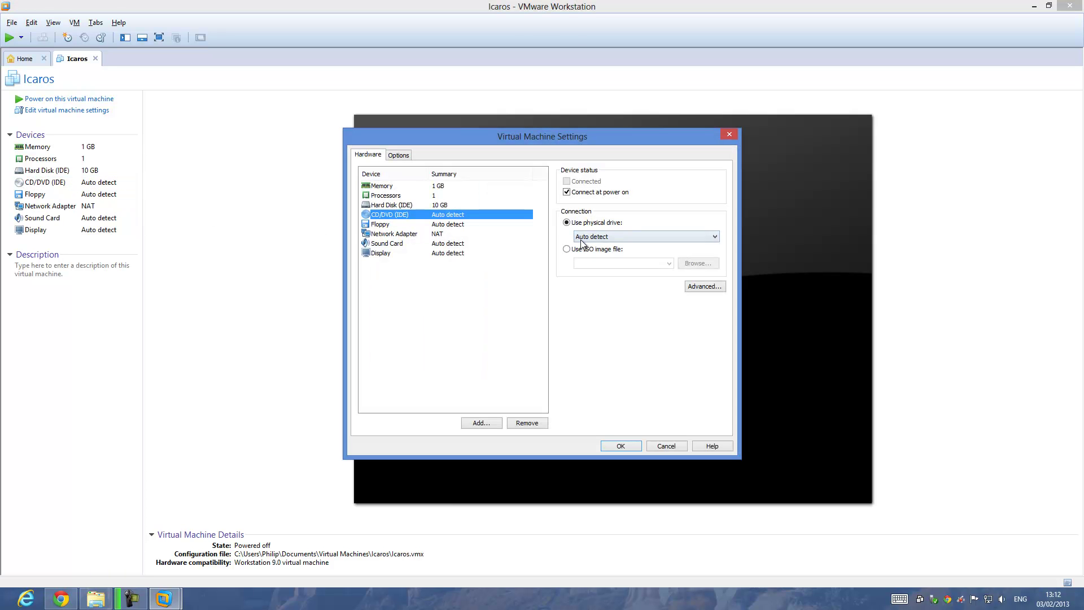
{"action": "left_click", "coordinate": [593, 249]}
{"action": "left_click", "coordinate": [668, 263]}
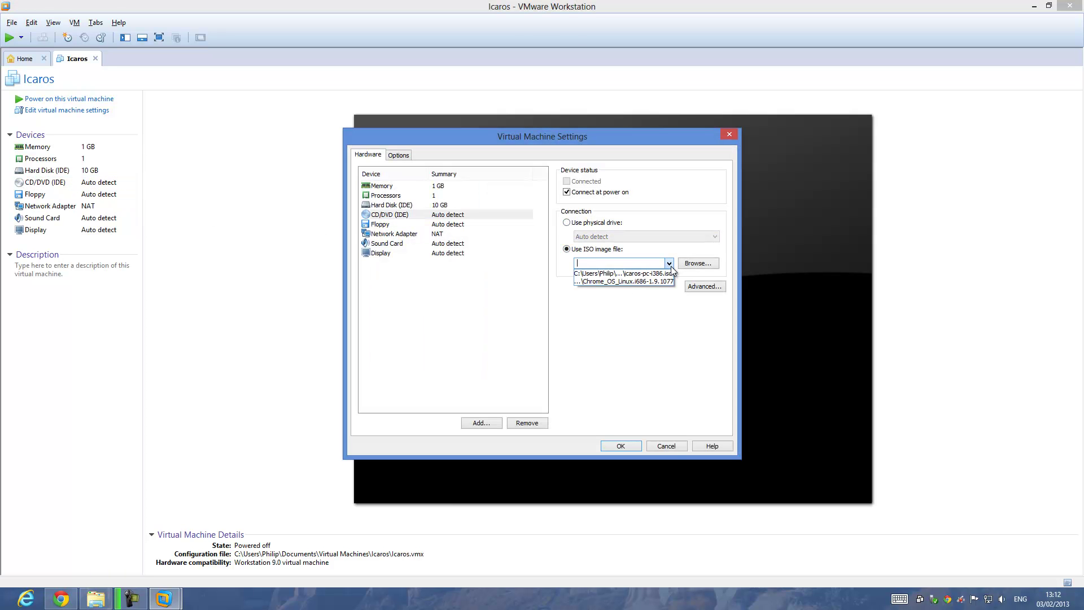
{"action": "left_click", "coordinate": [656, 273]}
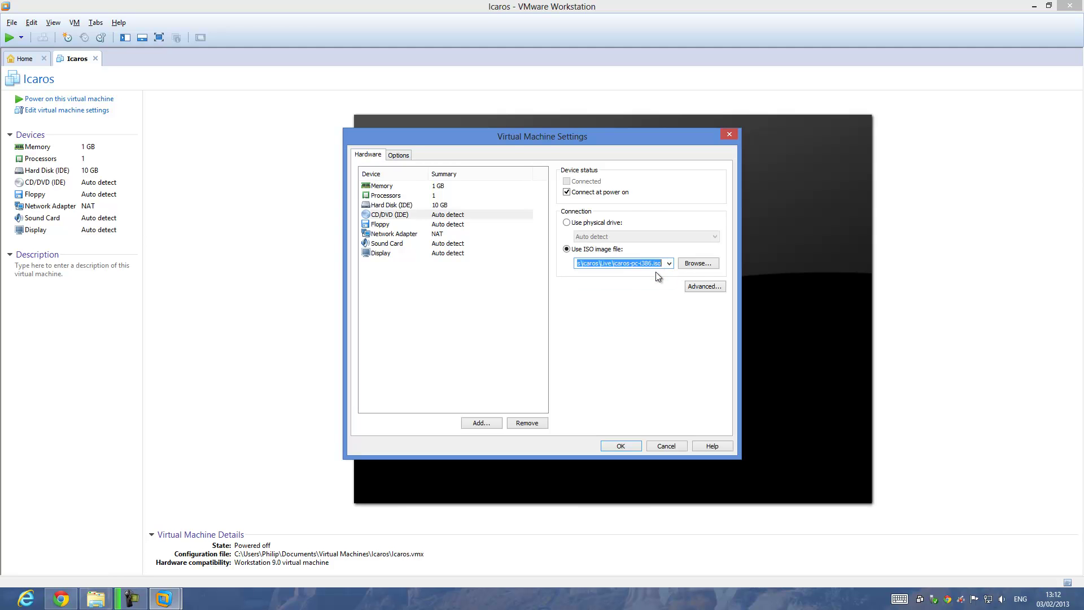
{"action": "left_click", "coordinate": [697, 263]}
{"action": "double_click", "coordinate": [483, 235]}
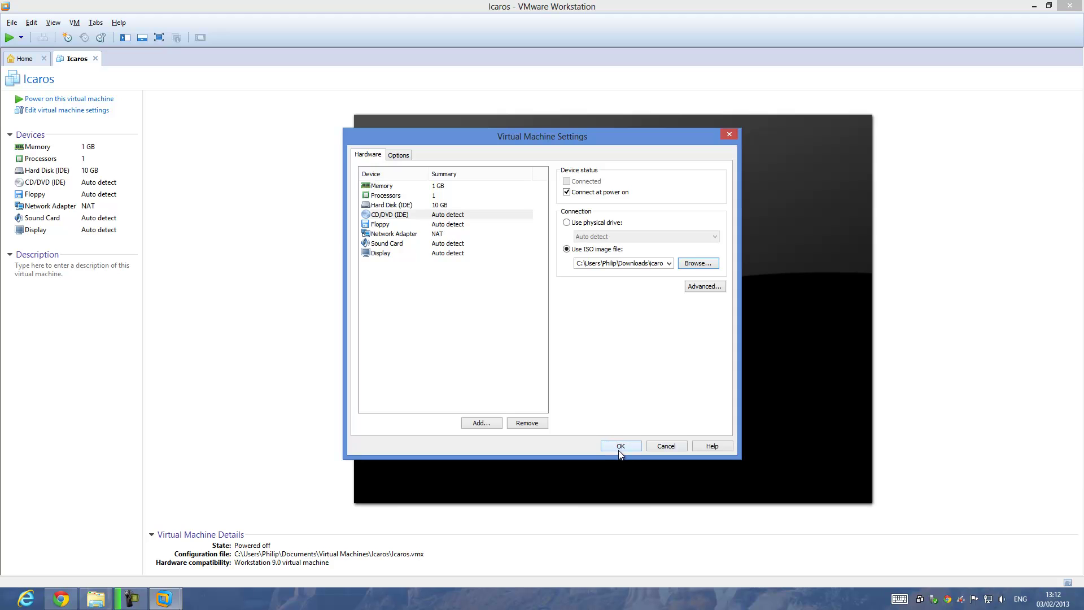
{"action": "left_click", "coordinate": [620, 446]}
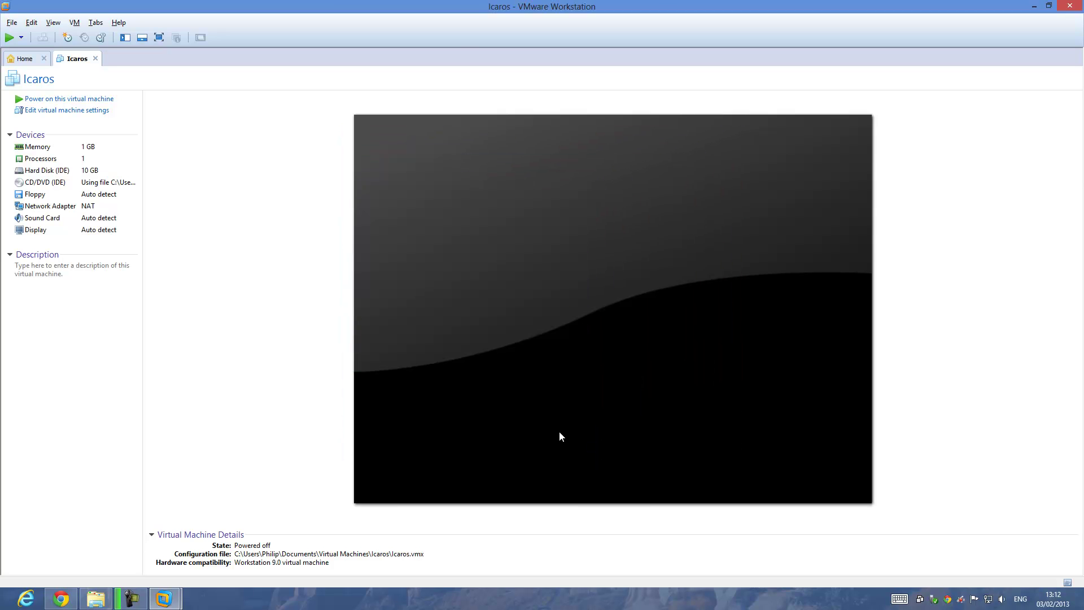
Power on the Icaros virtual machine and open the "Icaros Desktop (true colour VESA graphics)" boot entry for editing.
{"action": "left_click", "coordinate": [37, 100]}
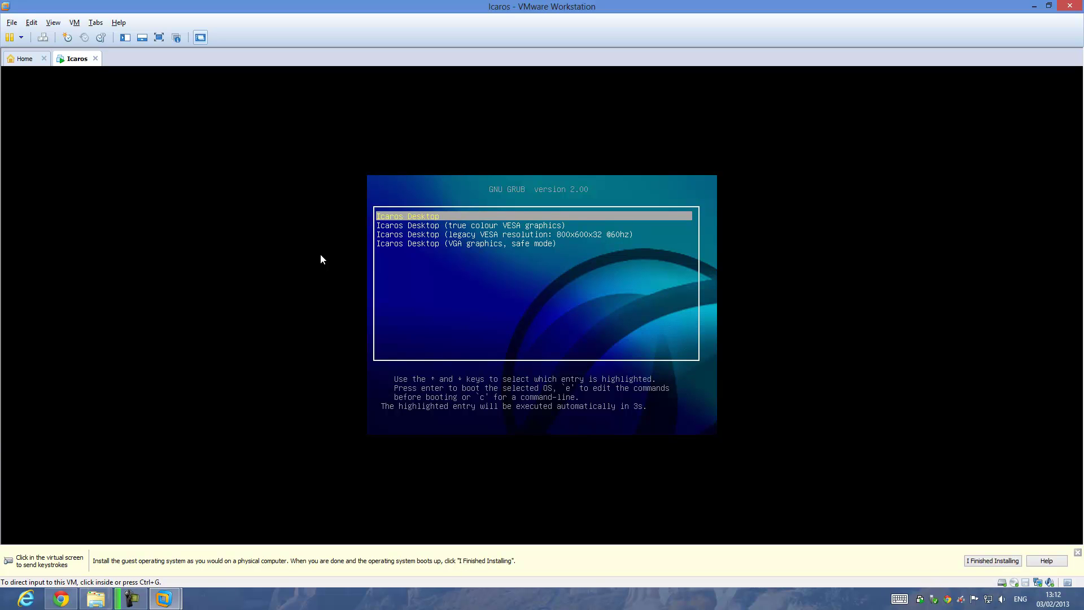
{"action": "key", "text": "ctrl+g"}
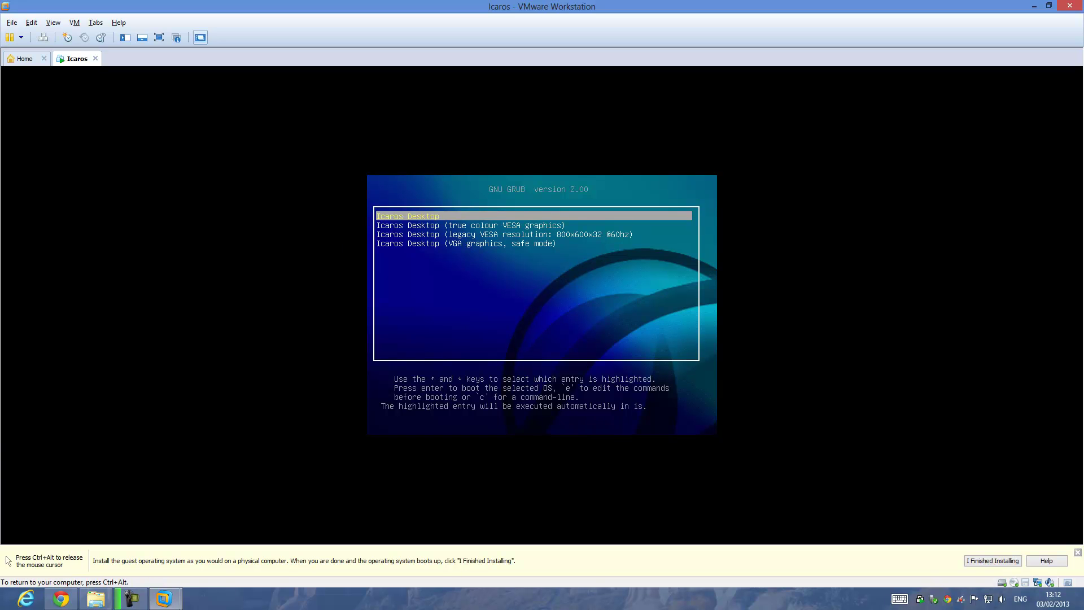
{"action": "key", "text": "Down"}
{"action": "key", "text": "e"}
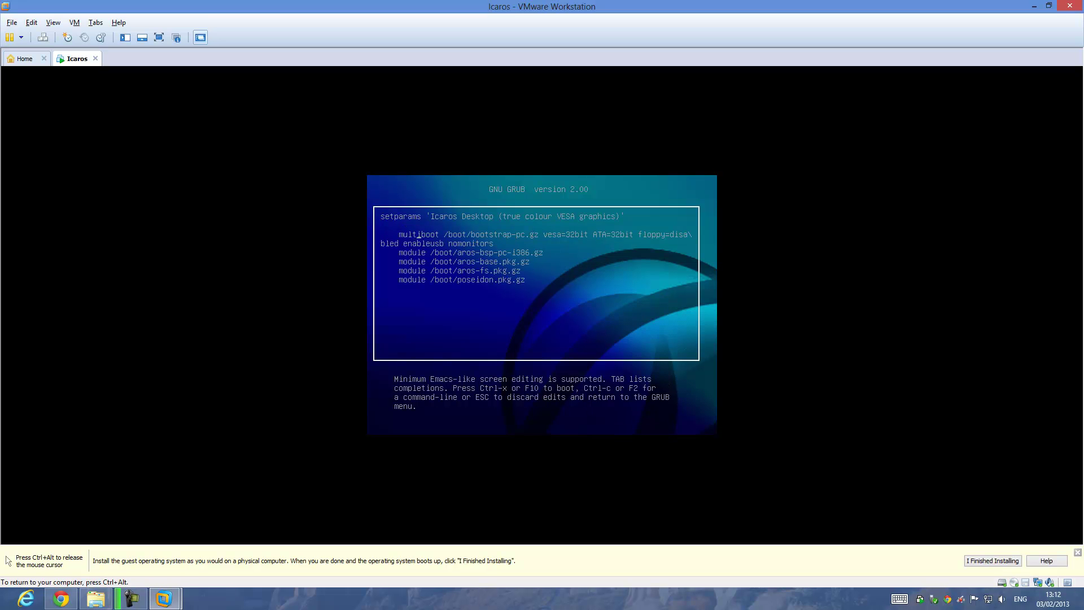
Change the boot entry's vesa parameter to 1920x1080x32 and boot the live system.
{"action": "key", "text": "BackSpace"}
{"action": "key", "text": "BackSpace"}
{"action": "key", "text": "BackSpace"}
{"action": "type", "text": "1920x"}
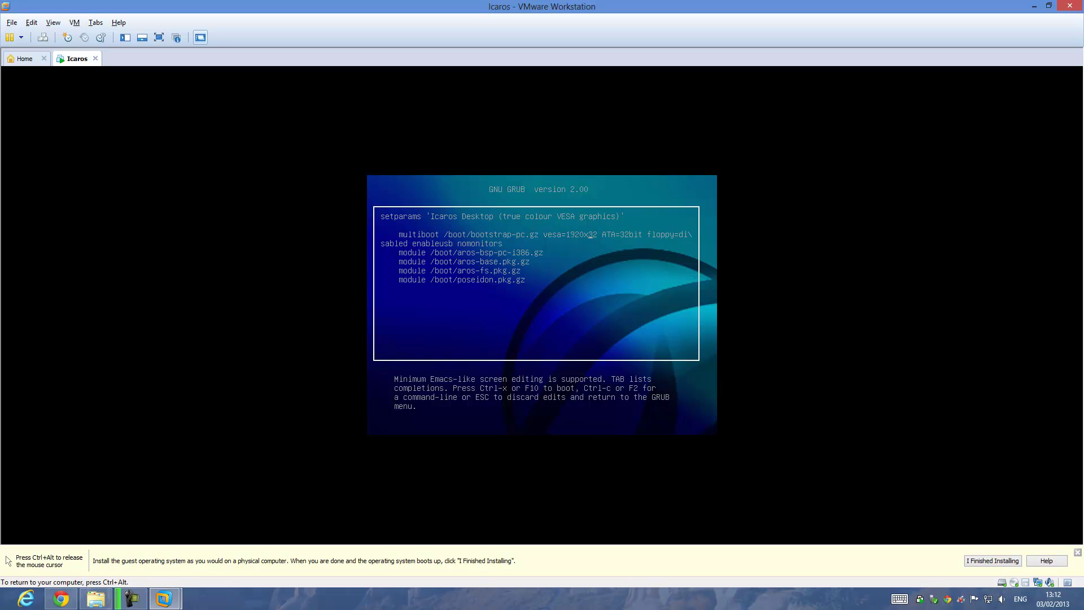
{"action": "type", "text": "1080x"}
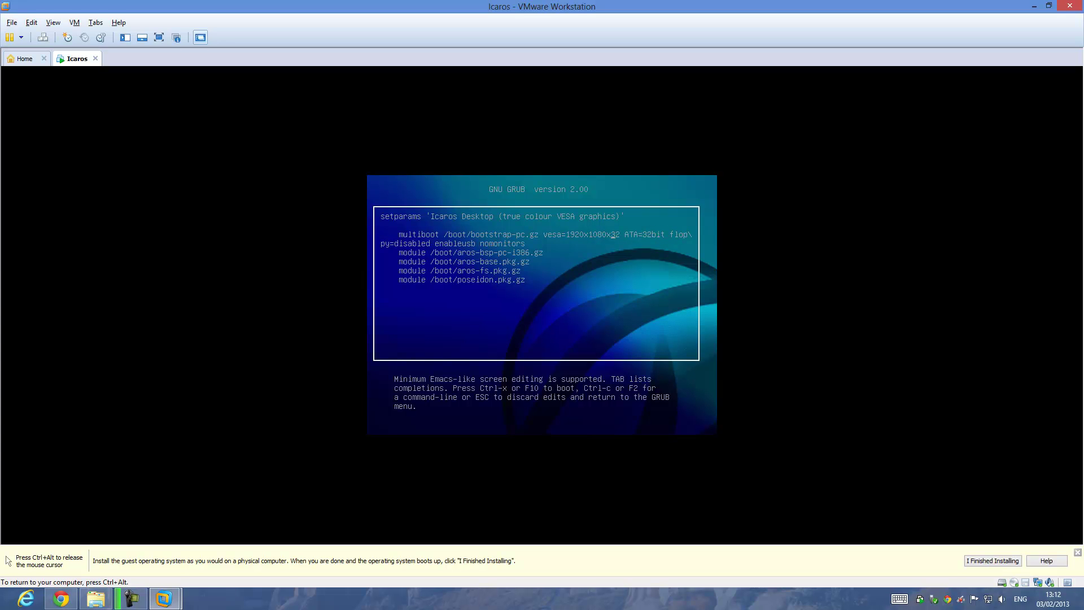
{"action": "key", "text": "ctrl+x"}
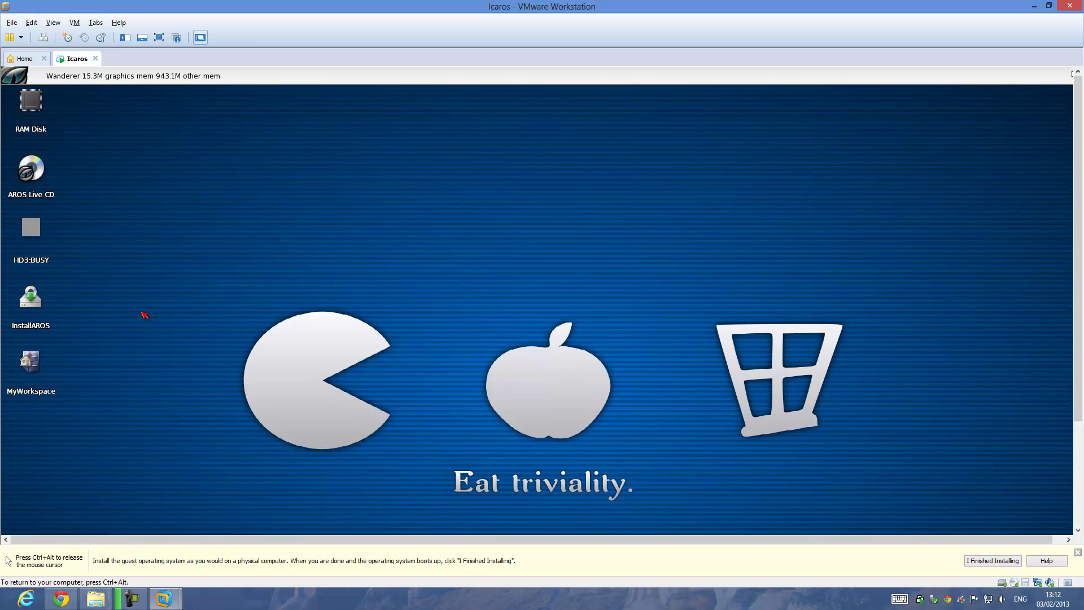
In full screen, run InstallAROS to create an SFS system partition using only free space on the IDE drive, and reboot.
{"action": "key", "text": "ctrl+alt+Return"}
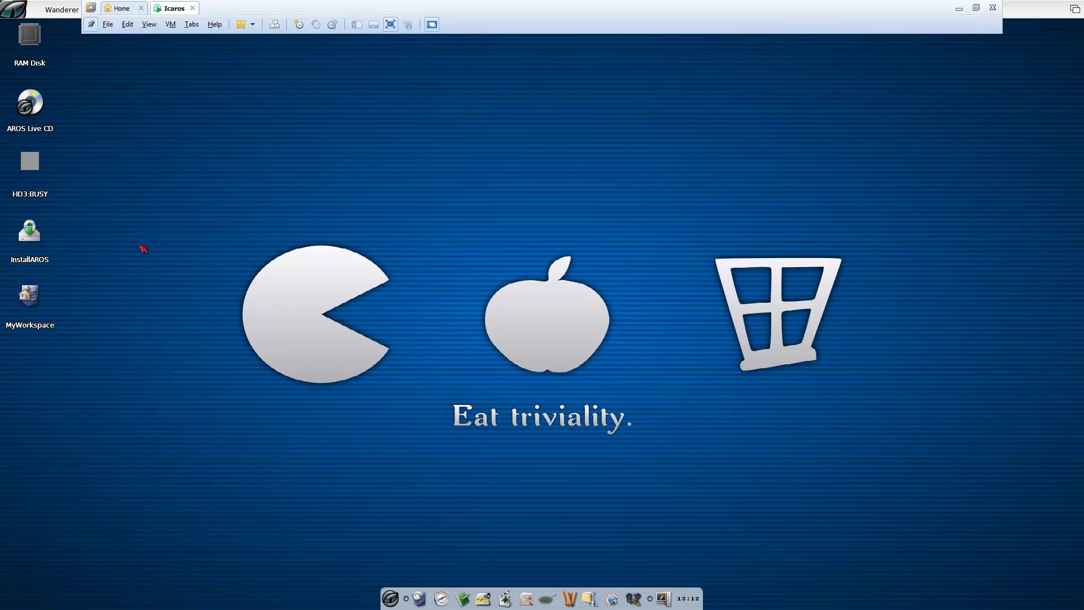
{"action": "left_click", "coordinate": [24, 248]}
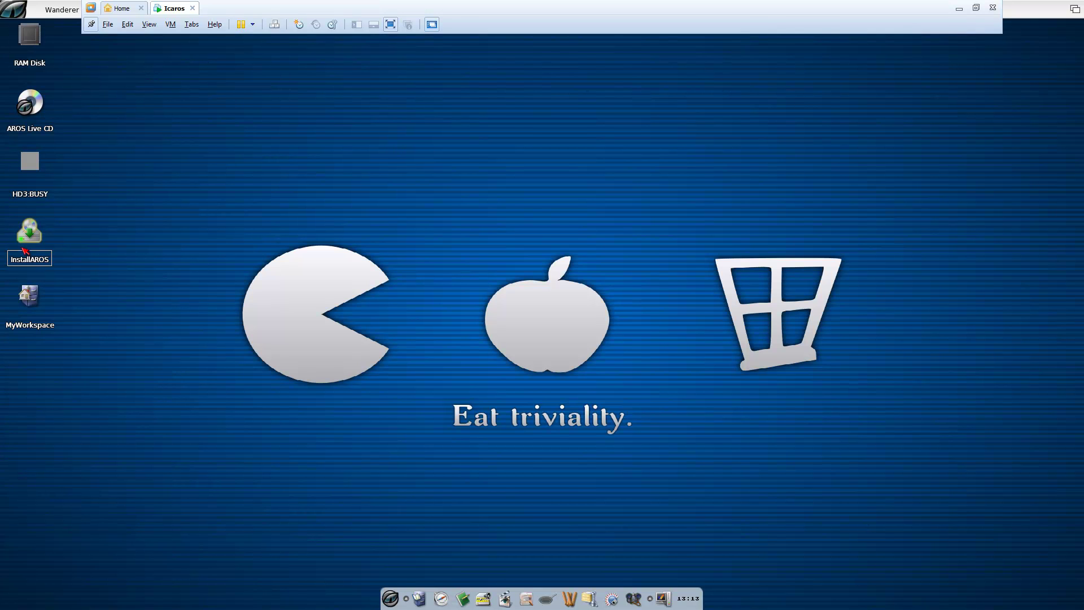
{"action": "double_click", "coordinate": [24, 248]}
{"action": "left_click", "coordinate": [589, 428]}
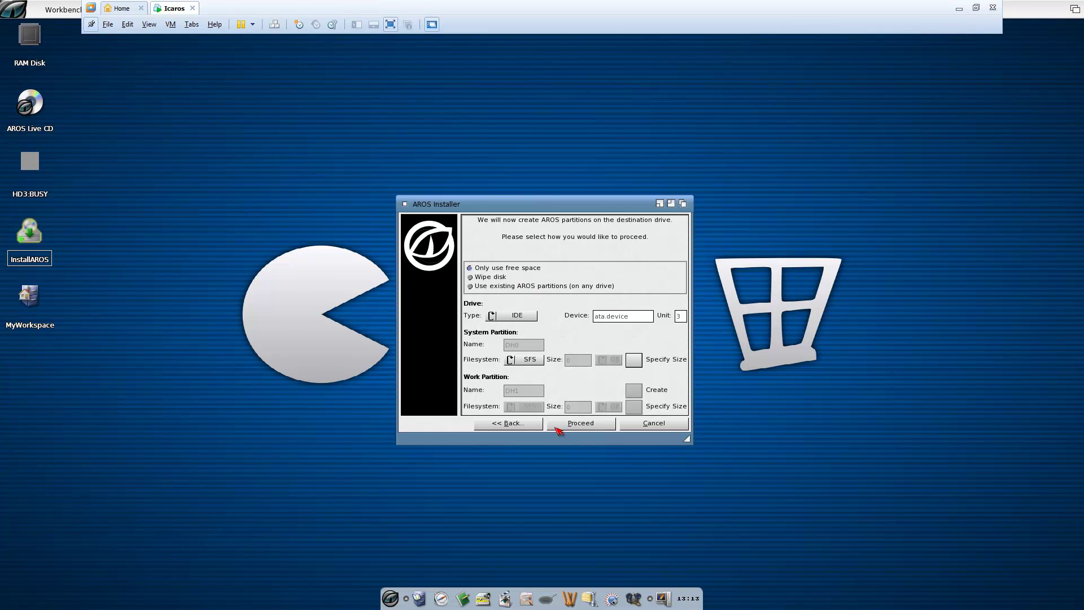
{"action": "left_click", "coordinate": [591, 427]}
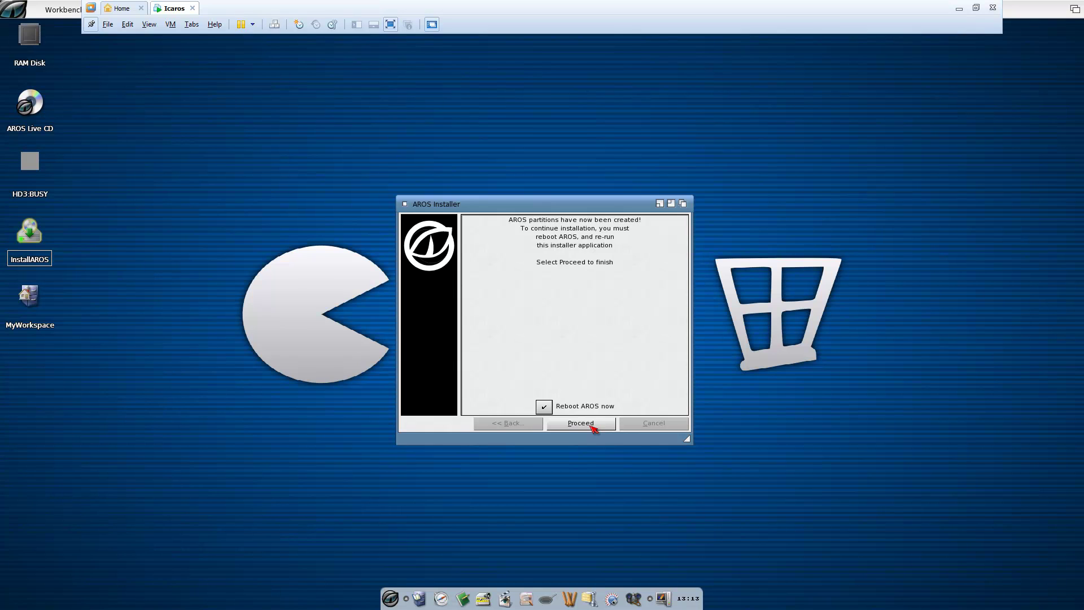
{"action": "left_click", "coordinate": [581, 423]}
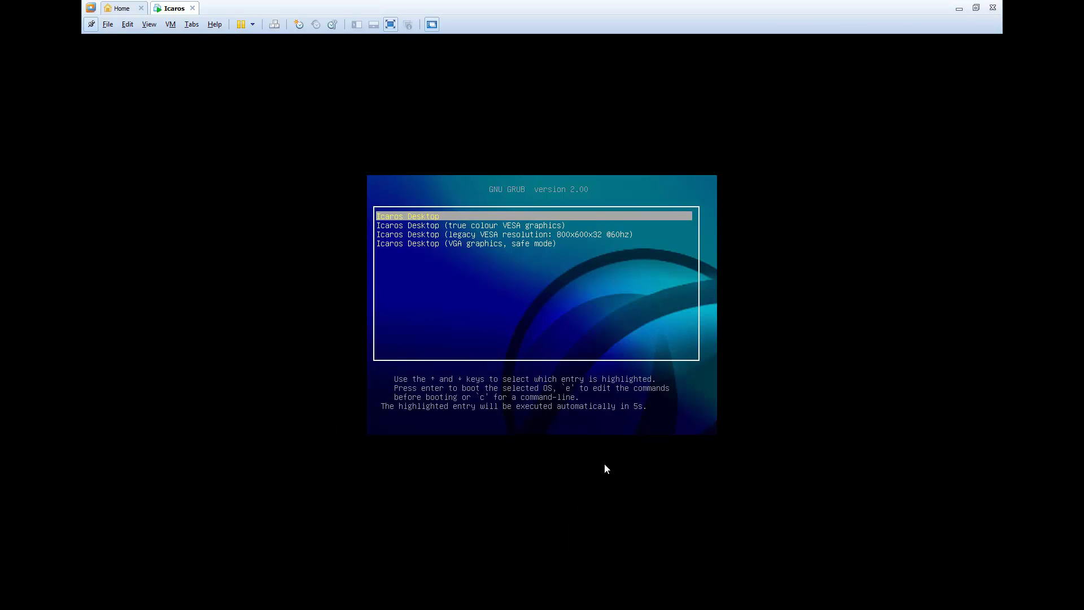
Edit the true colour VESA graphics boot entry to vesa=1920x1080x32 again and boot it after the restart.
{"action": "key", "text": "Down"}
{"action": "key", "text": "e"}
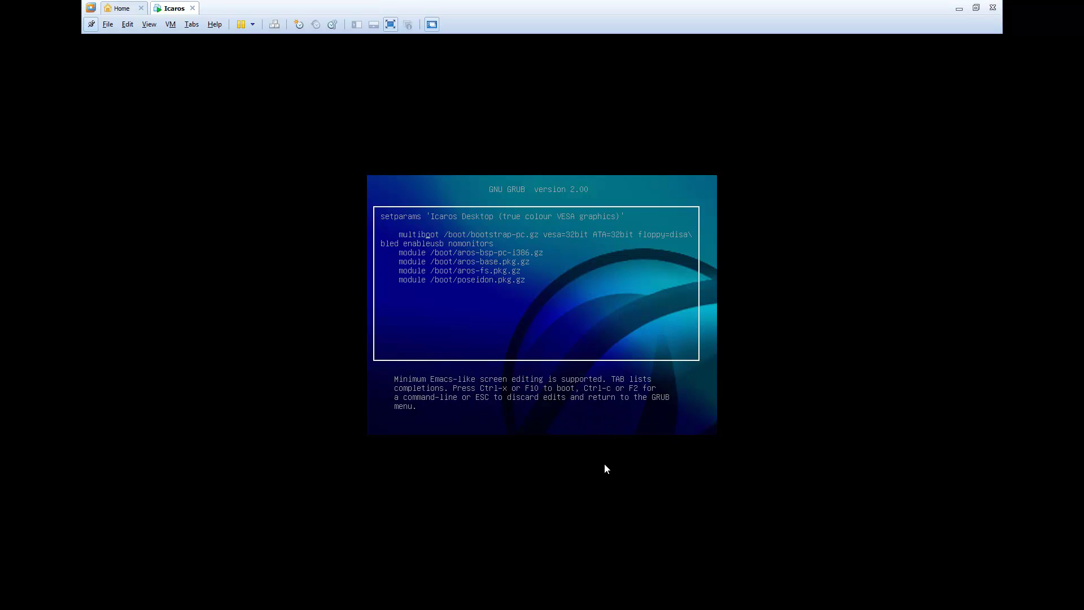
{"action": "key", "text": "BackSpace"}
{"action": "key", "text": "BackSpace"}
{"action": "key", "text": "BackSpace"}
{"action": "type", "text": "1920x1080x"}
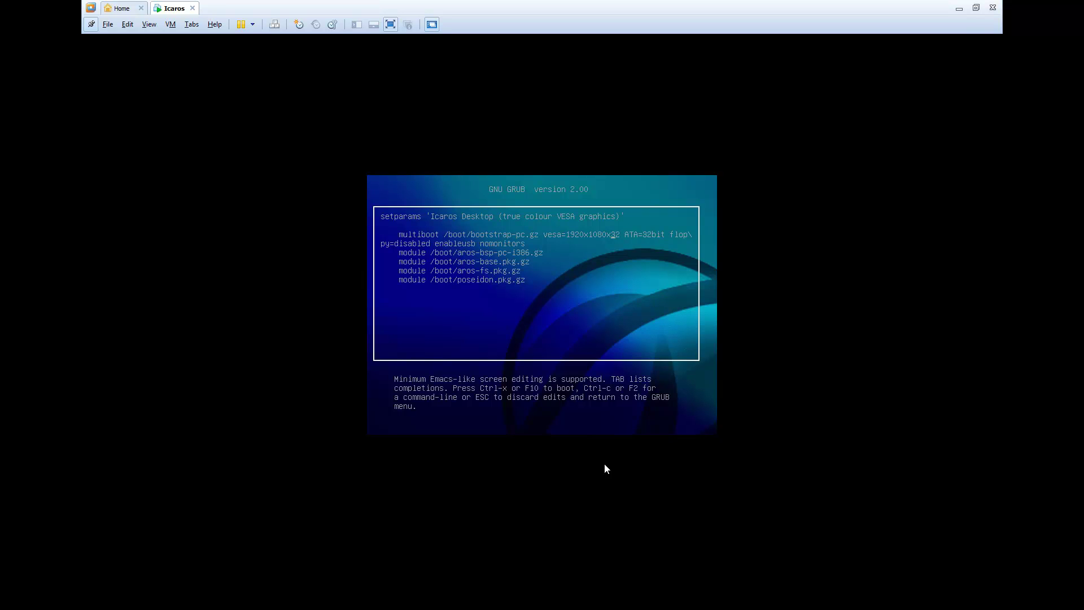
{"action": "key", "text": "ctrl+x"}
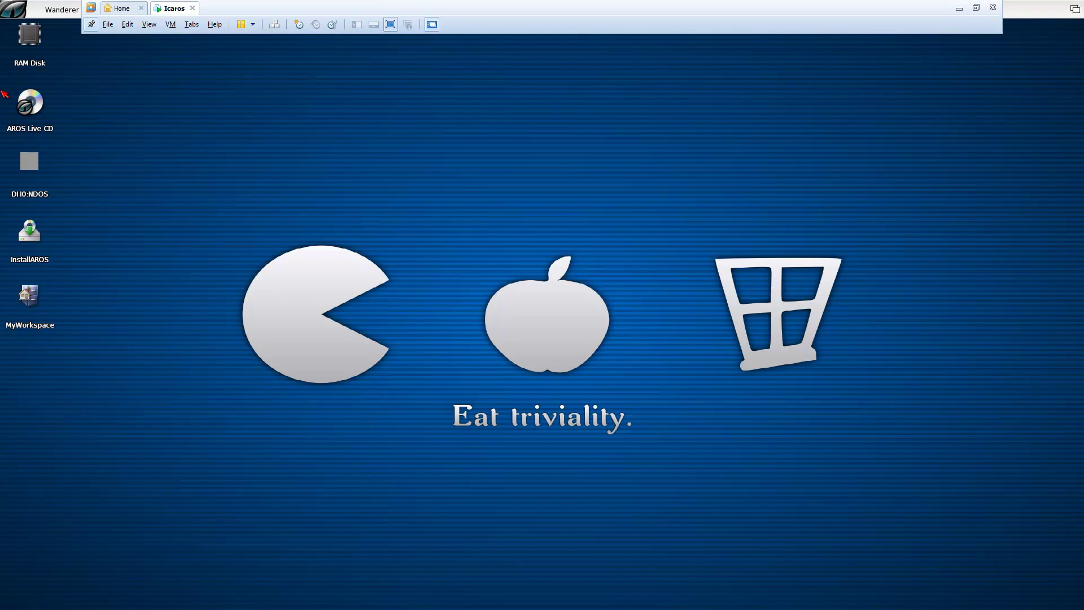
Relaunch InstallAROS and enable Choose Language Options and Install Development Software among the installation options.
{"action": "double_click", "coordinate": [44, 257]}
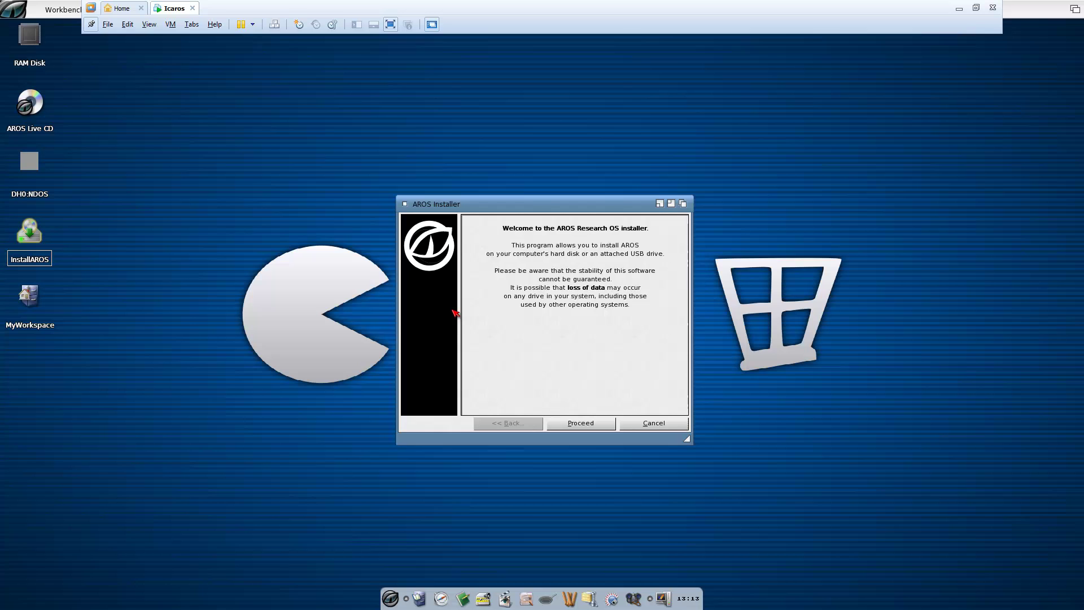
{"action": "left_click", "coordinate": [591, 424]}
{"action": "left_click", "coordinate": [592, 424]}
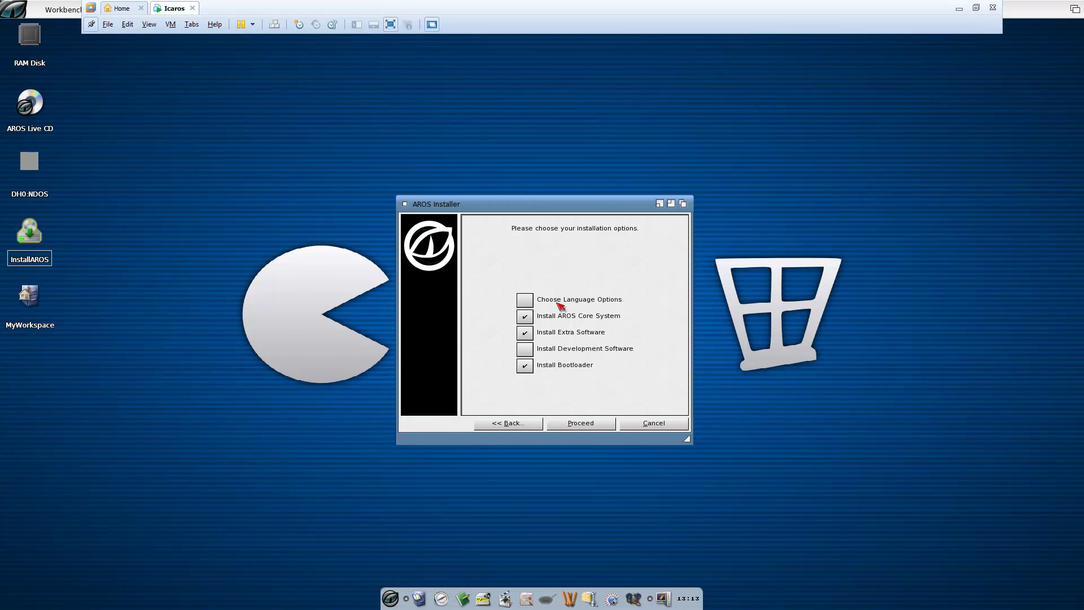
{"action": "left_click", "coordinate": [529, 301]}
{"action": "left_click", "coordinate": [529, 349]}
{"action": "left_click", "coordinate": [590, 428]}
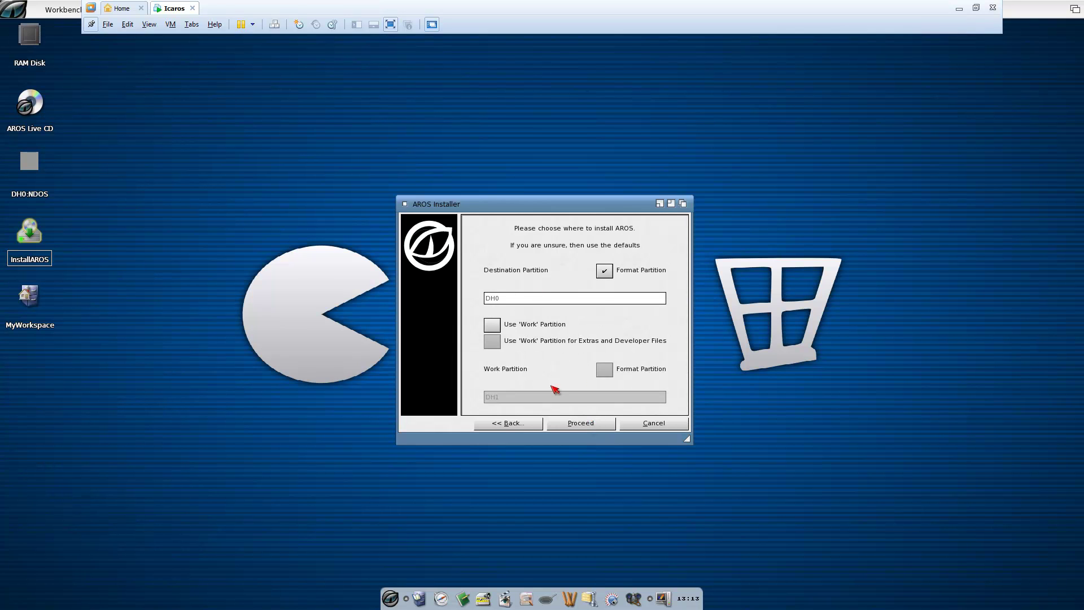
Accept DH0 as the formatted destination partition and the GRUB bootloader on ata.device unit 3 with the Graphics menu mode.
{"action": "left_click", "coordinate": [589, 429]}
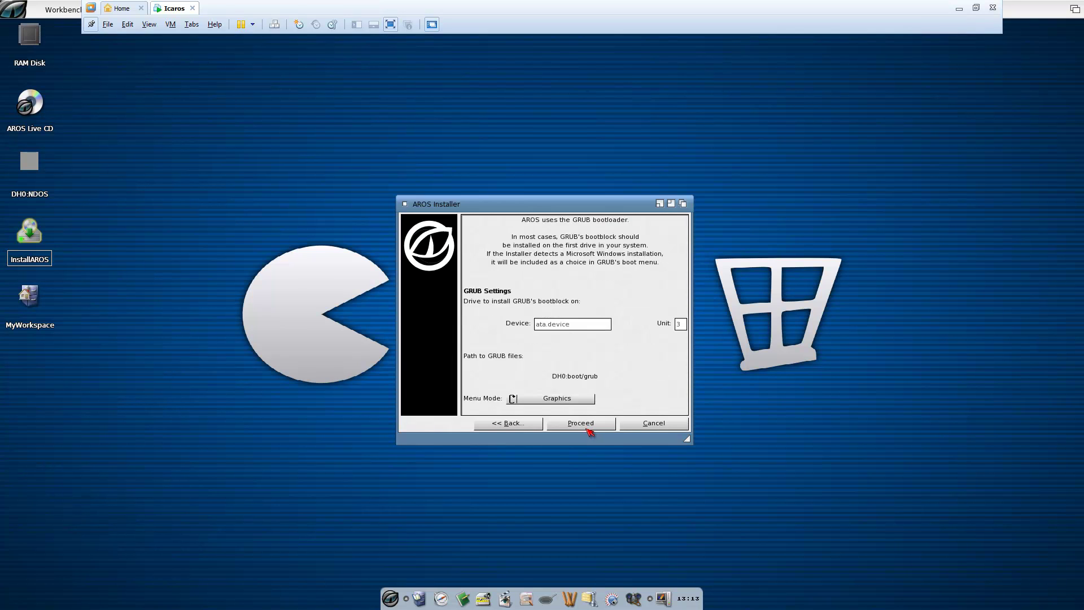
{"action": "left_click", "coordinate": [589, 429]}
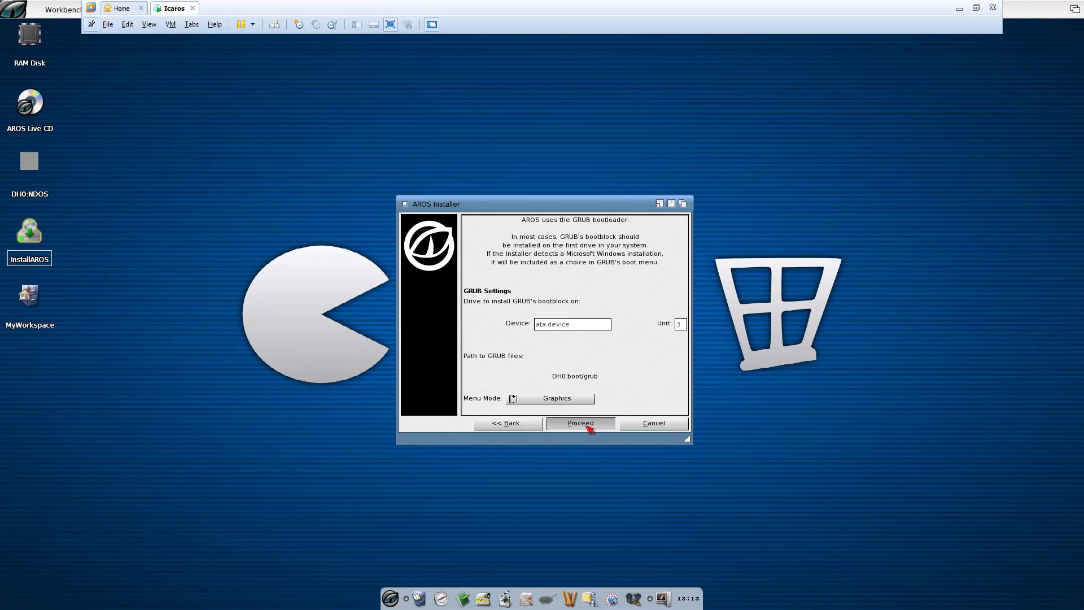
Start the AROS installation and save British as the default keyboard layout in the input preferences.
{"action": "left_click", "coordinate": [589, 428]}
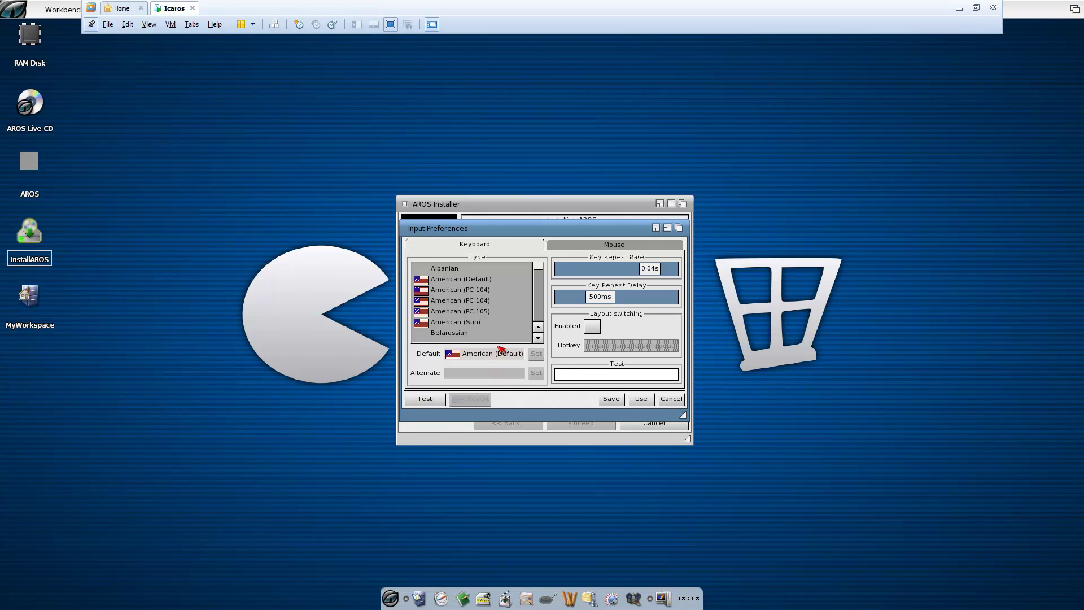
{"action": "scroll", "coordinate": [487, 323], "scroll_direction": "down", "scroll_amount": 1}
{"action": "left_click", "coordinate": [429, 335]}
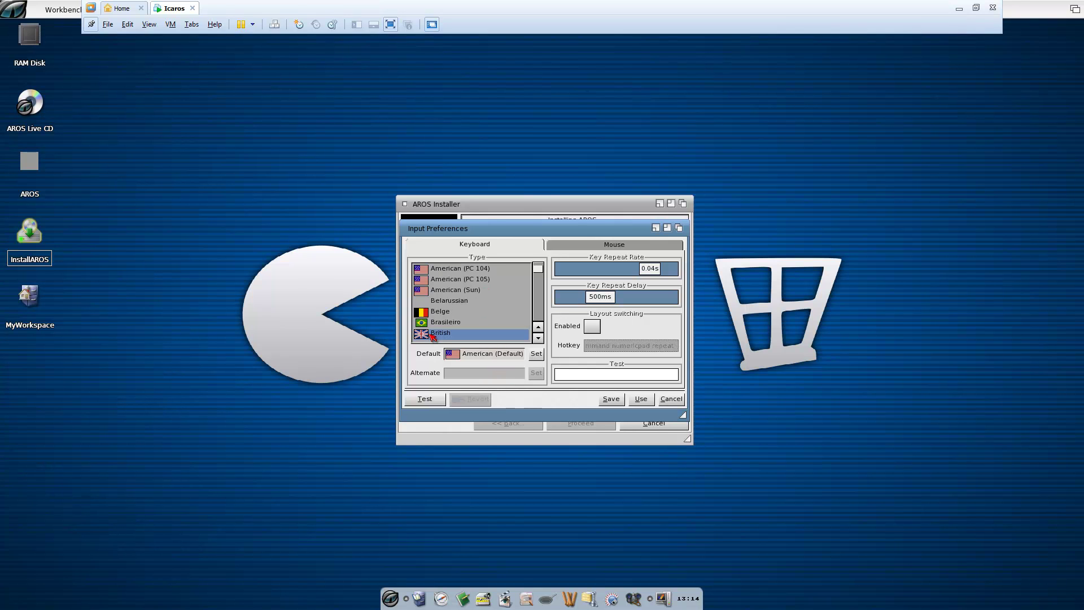
{"action": "left_click", "coordinate": [535, 354]}
{"action": "left_click", "coordinate": [611, 401]}
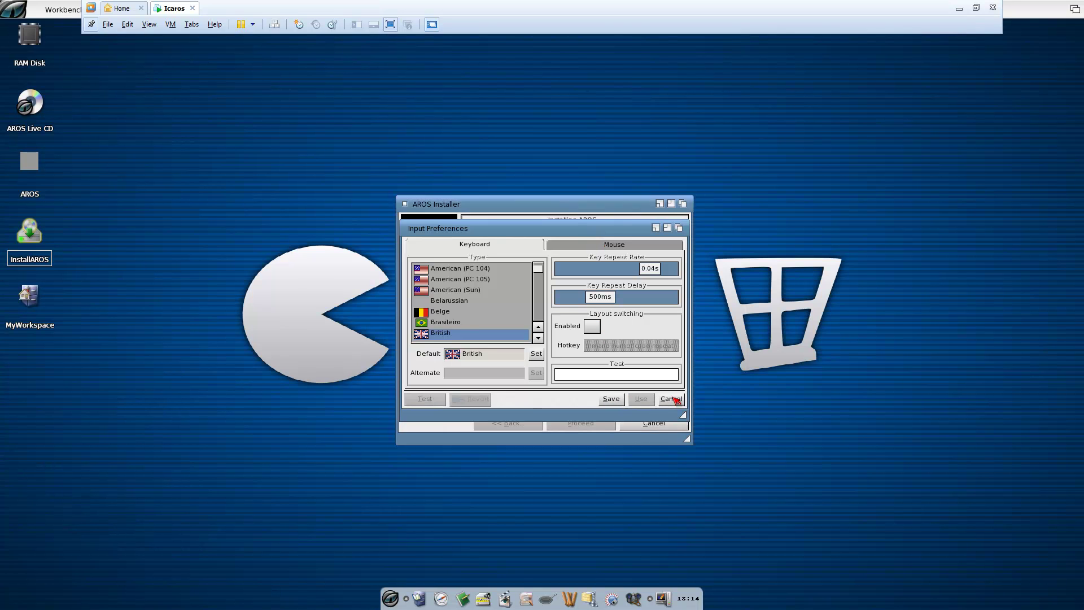
Set the locale country to United Kingdom and the time zone to London, then save and close the locale preferences.
{"action": "left_click", "coordinate": [420, 342]}
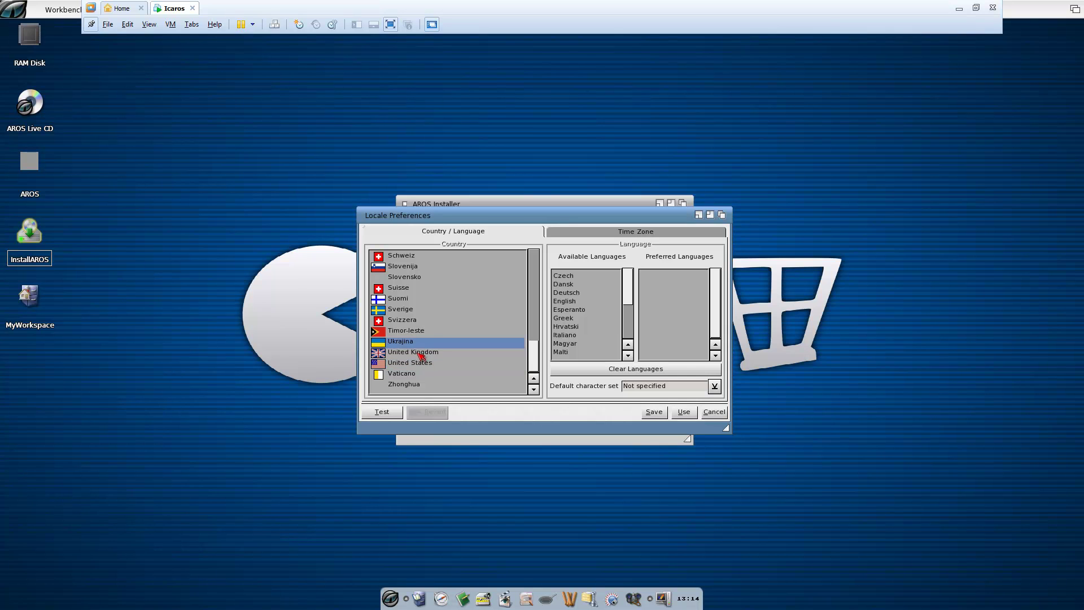
{"action": "left_click", "coordinate": [422, 352]}
{"action": "left_click", "coordinate": [634, 238]}
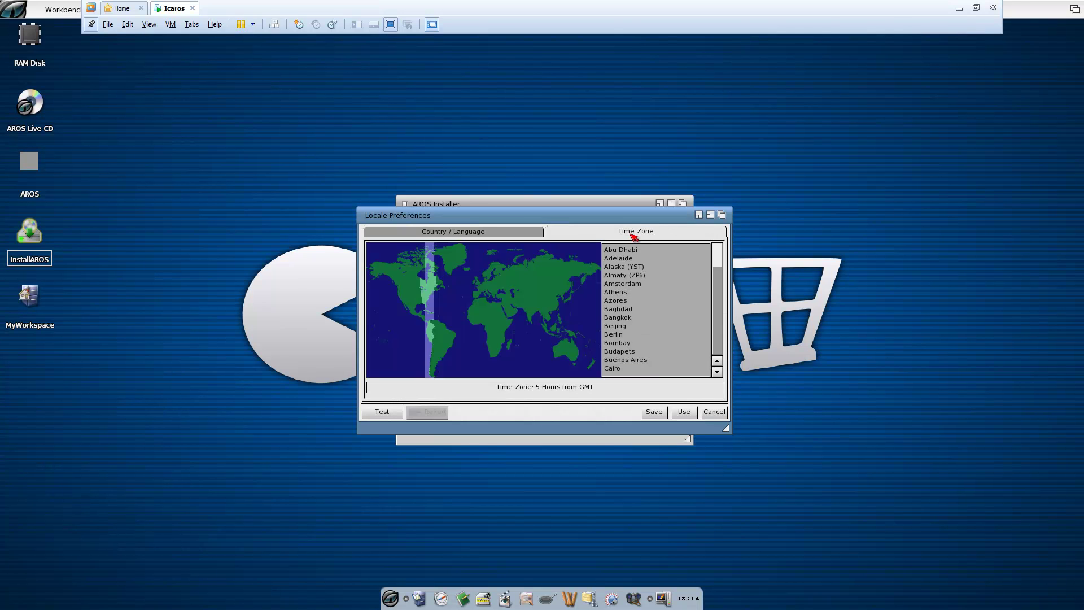
{"action": "scroll", "coordinate": [641, 334], "scroll_direction": "down", "scroll_amount": 20}
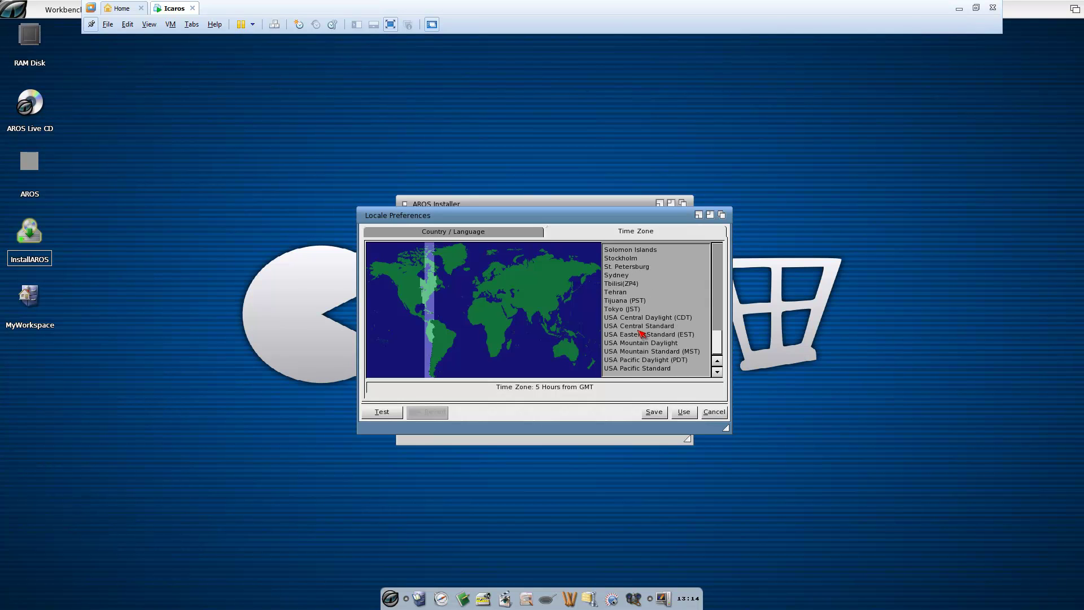
{"action": "scroll", "coordinate": [641, 334], "scroll_direction": "up", "scroll_amount": 6}
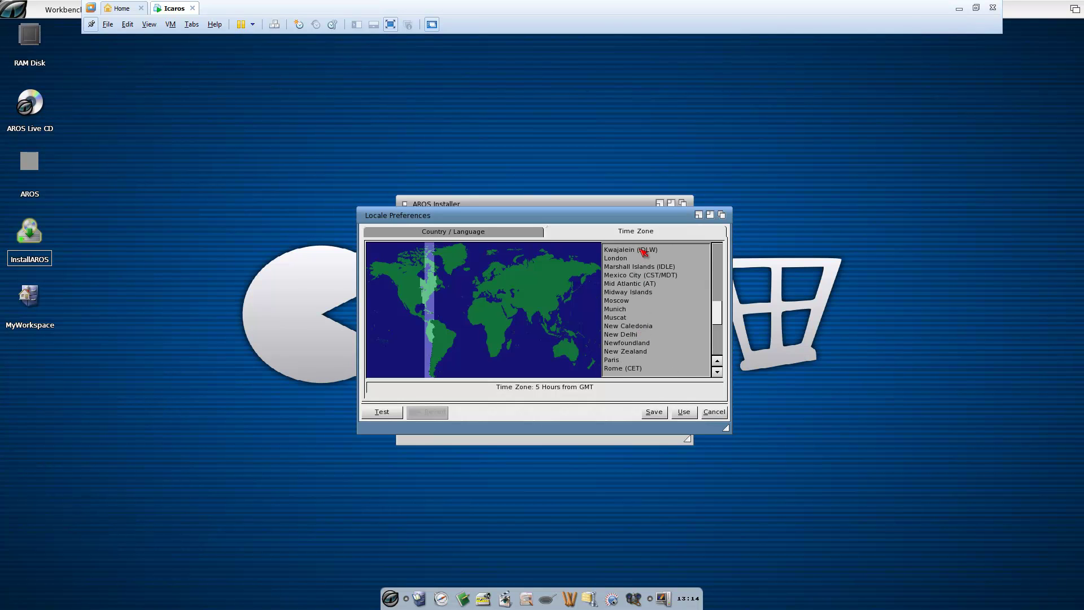
{"action": "left_click", "coordinate": [625, 259]}
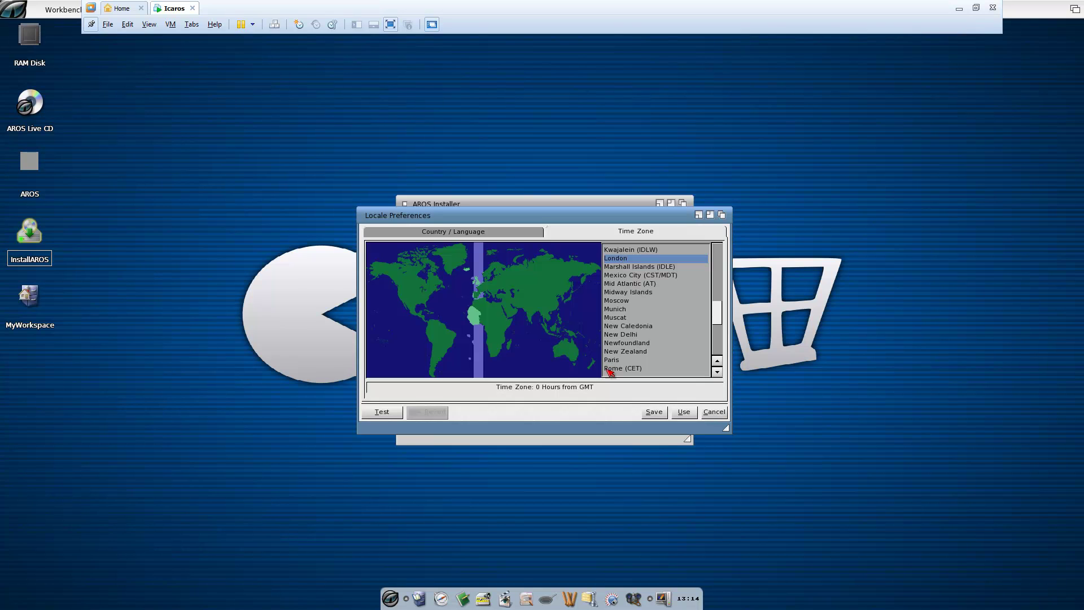
{"action": "left_click", "coordinate": [654, 414]}
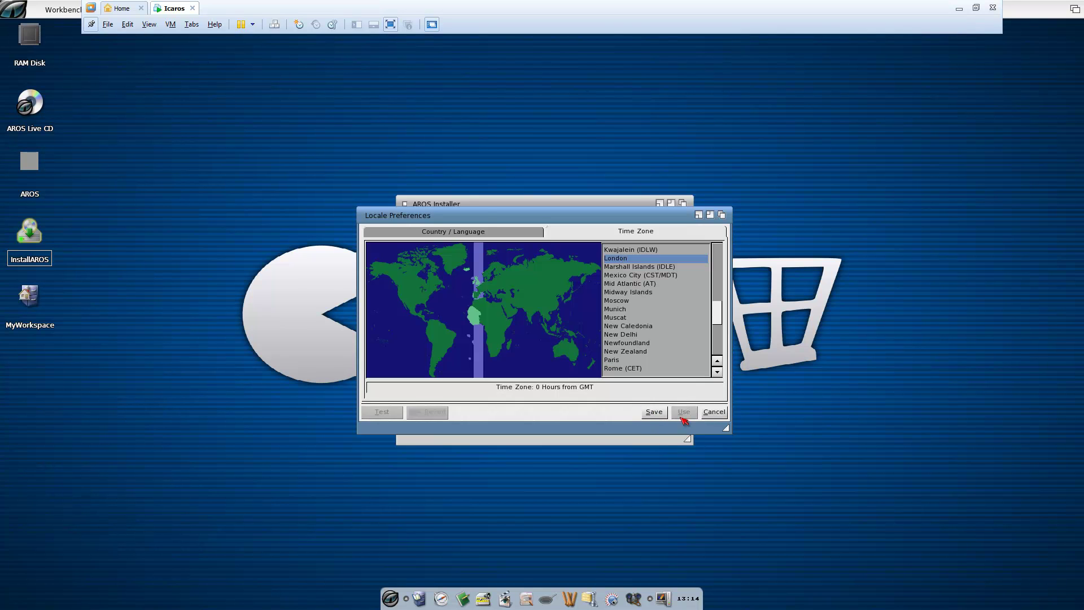
{"action": "left_click", "coordinate": [710, 413]}
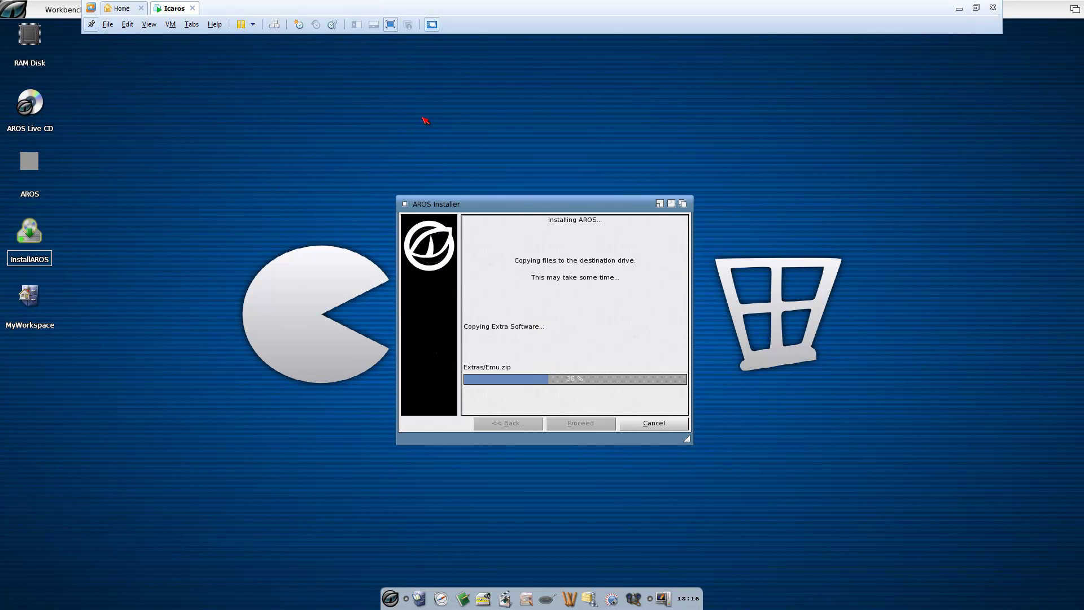
Switch the Icaros virtual machine to Exclusive Mode while the installer copies files.
{"action": "key", "text": "ctrl+alt"}
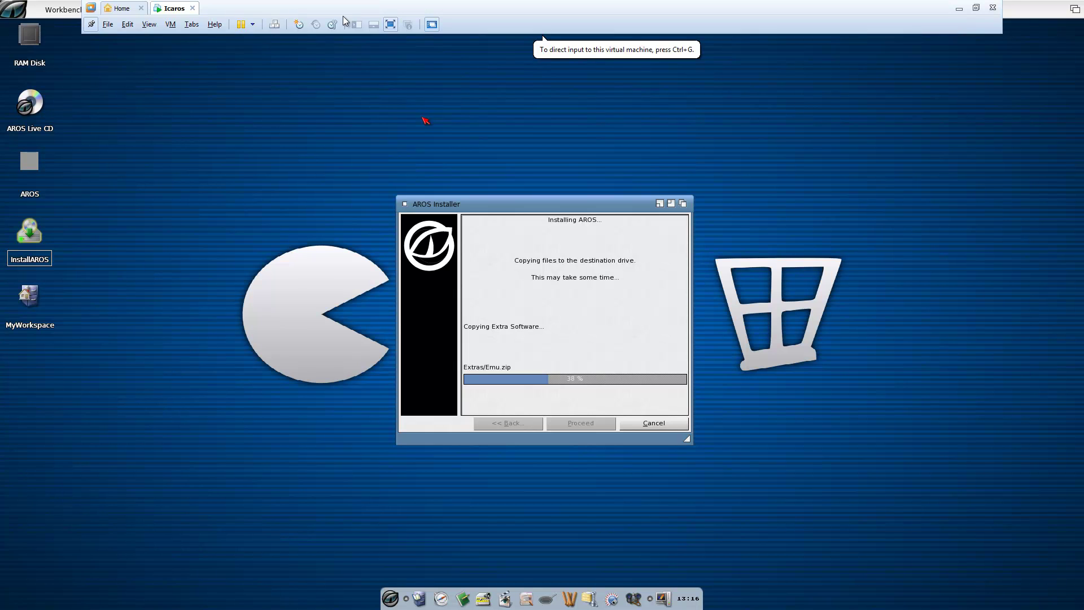
{"action": "left_click", "coordinate": [149, 25]}
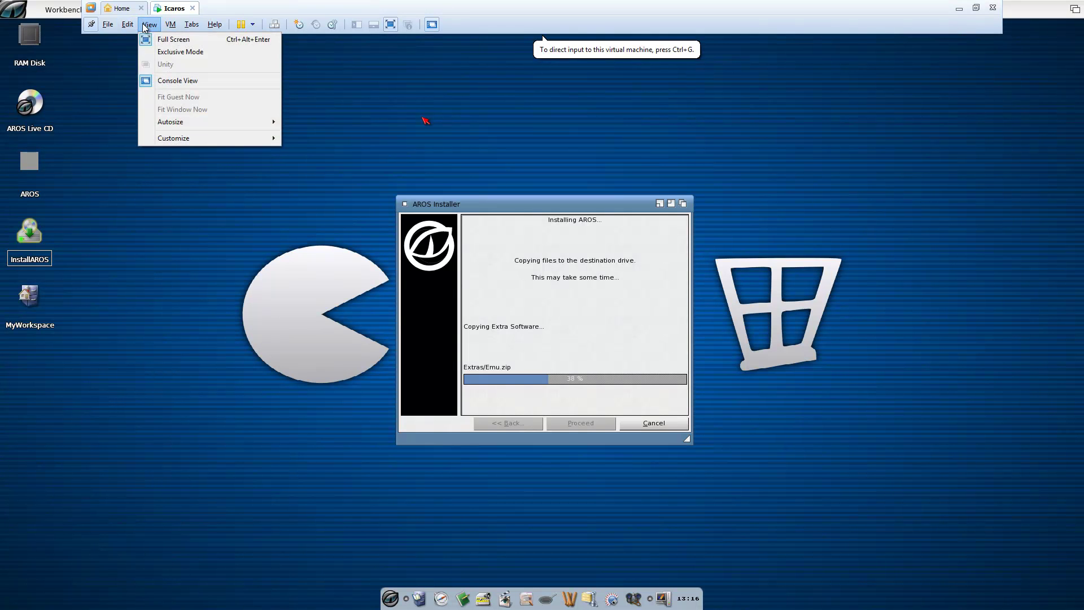
{"action": "left_click", "coordinate": [167, 53]}
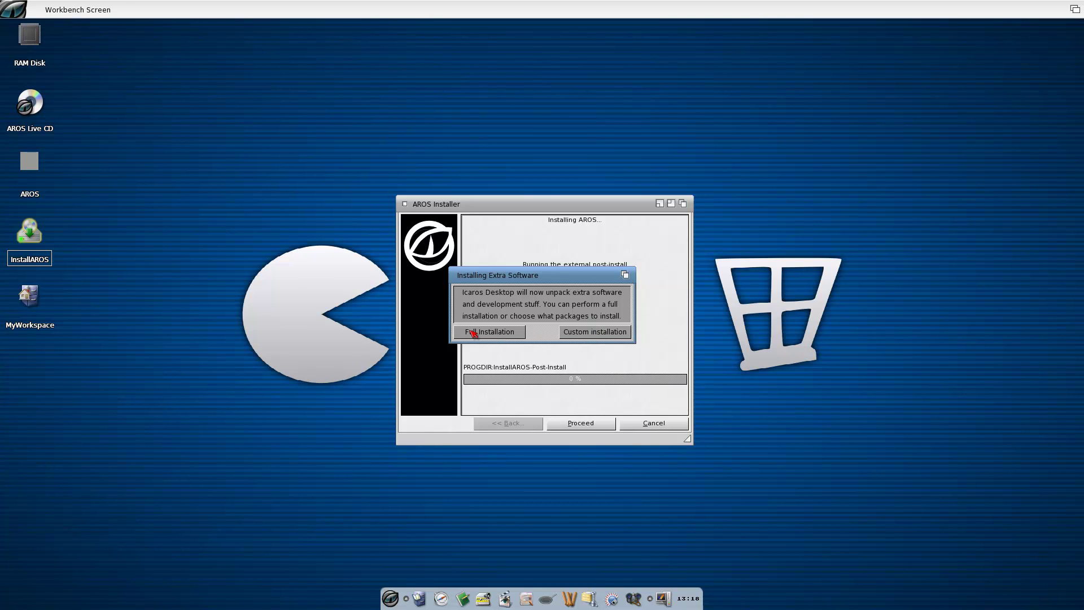
Choose the custom installation of extra software, select all packages and start unpacking them.
{"action": "left_click", "coordinate": [613, 333]}
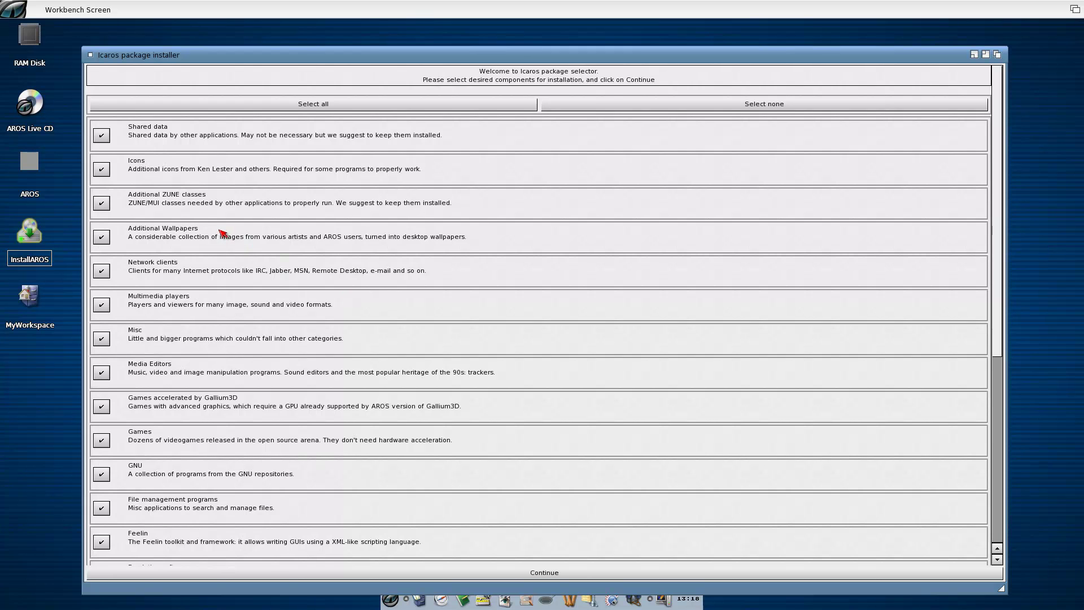
{"action": "left_click", "coordinate": [415, 102]}
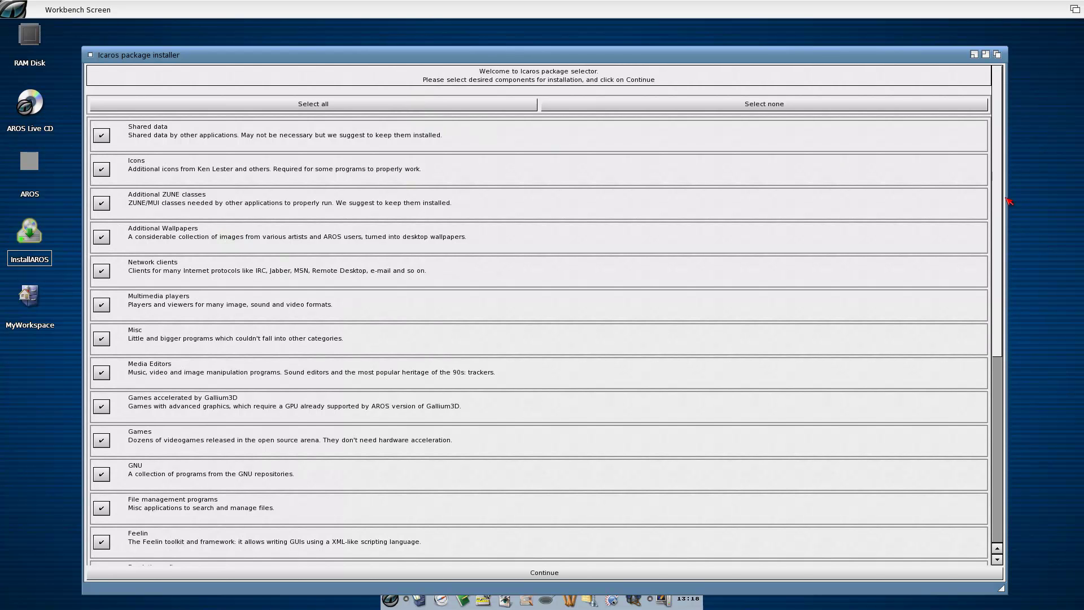
{"action": "left_click_drag", "start_coordinate": [992, 207], "coordinate": [1041, 442]}
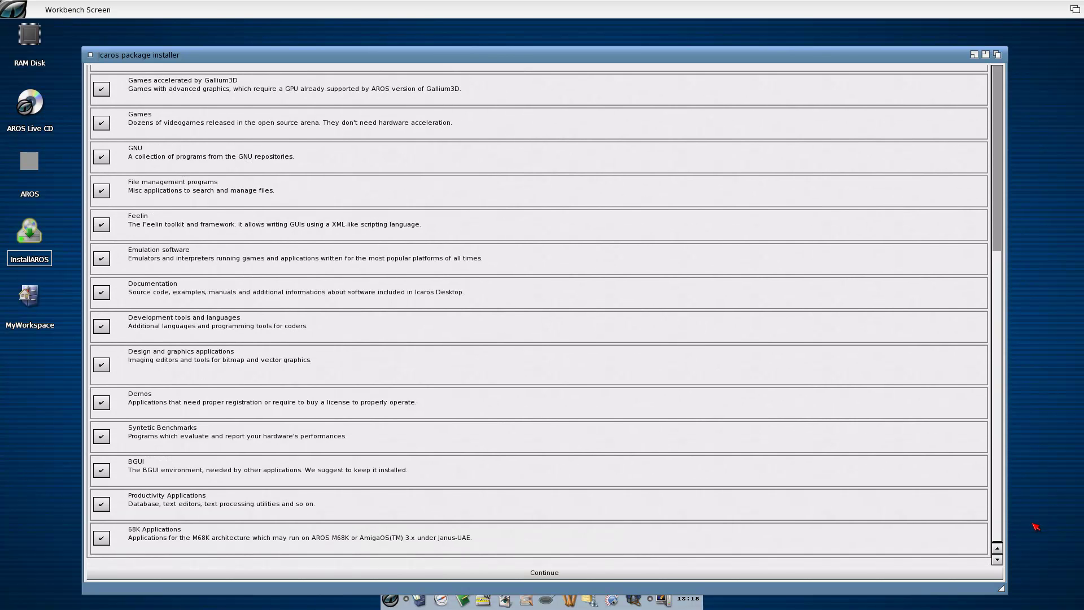
{"action": "left_click", "coordinate": [554, 578]}
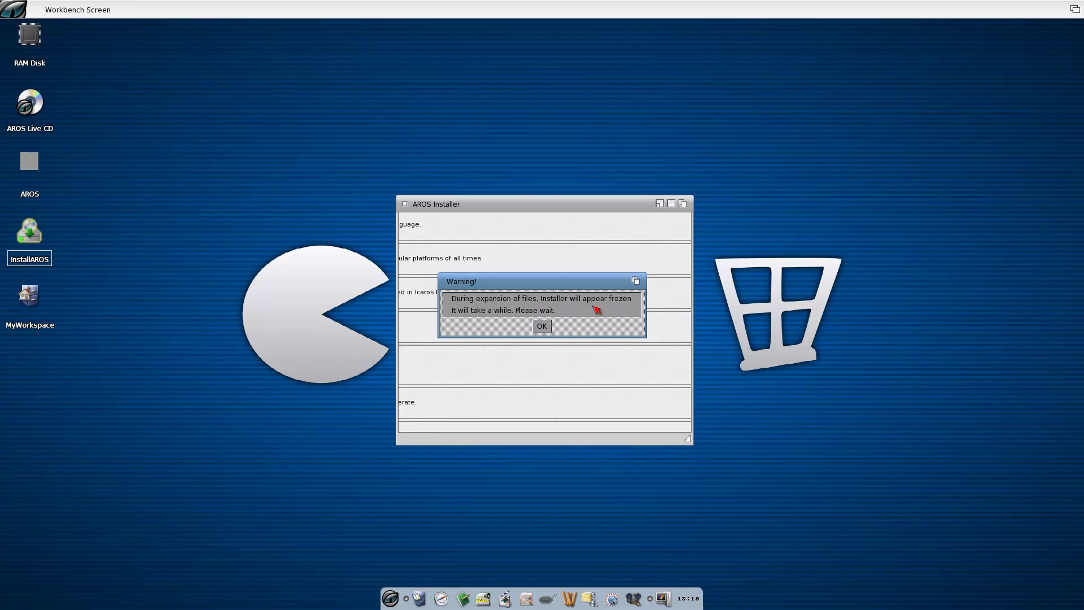
{"action": "left_click", "coordinate": [545, 327]}
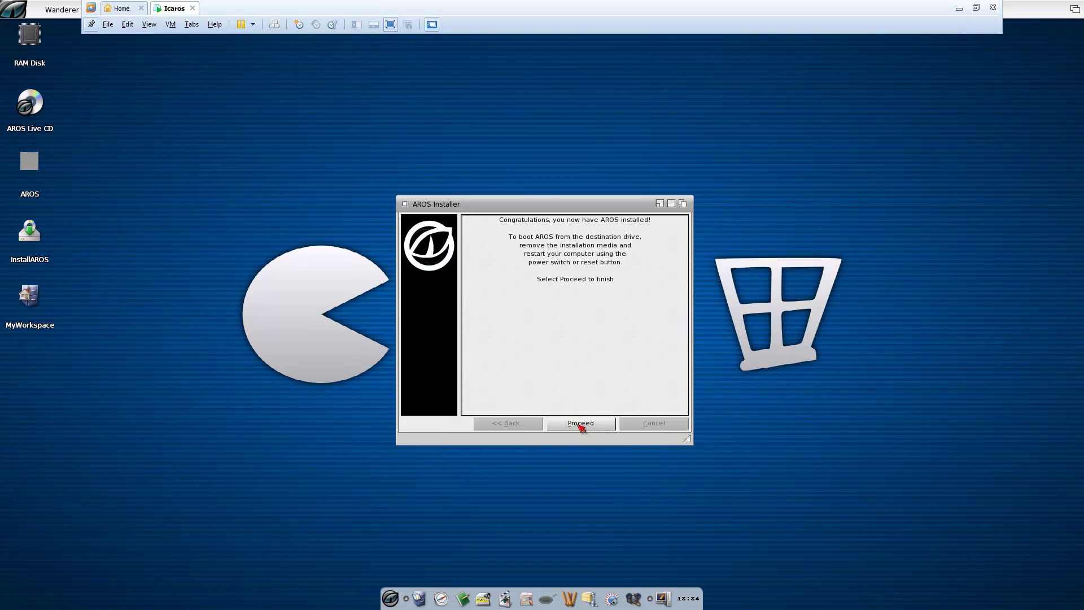
Finish and close the AROS Installer after the installation completes.
{"action": "key", "text": "ctrl+alt"}
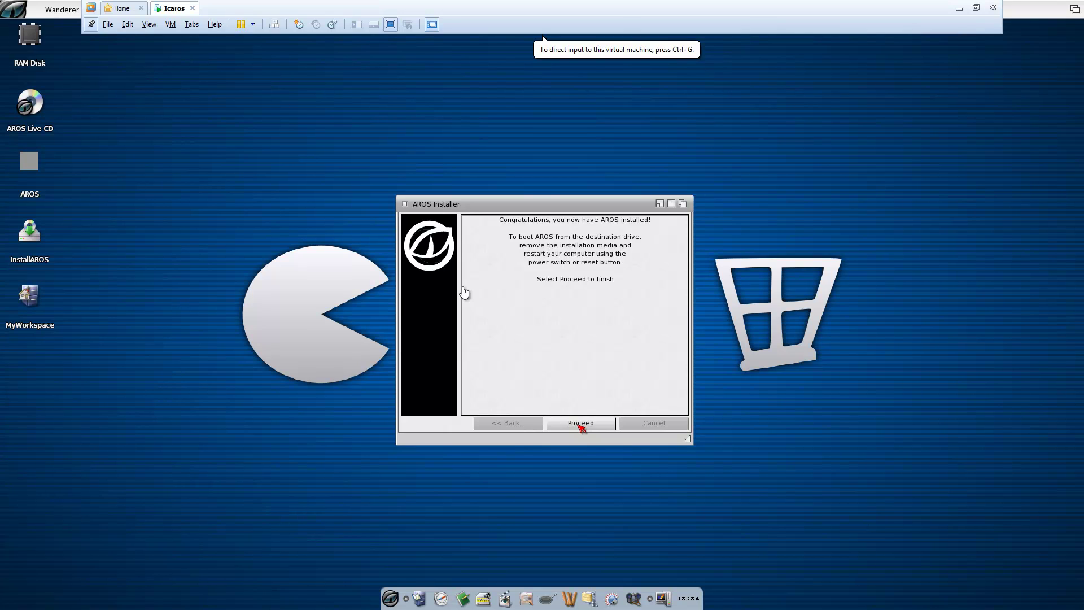
{"action": "left_click", "coordinate": [525, 307]}
{"action": "left_click", "coordinate": [581, 423]}
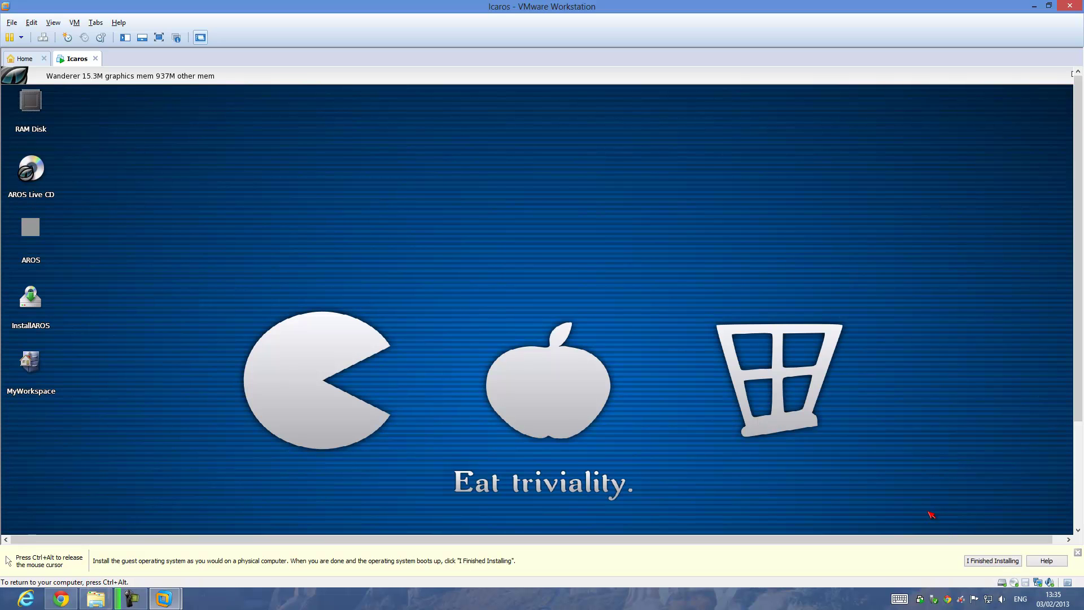
Disconnect the virtual CD/DVD drive from the guest and reset the Icaros virtual machine.
{"action": "key", "text": "ctrl+alt"}
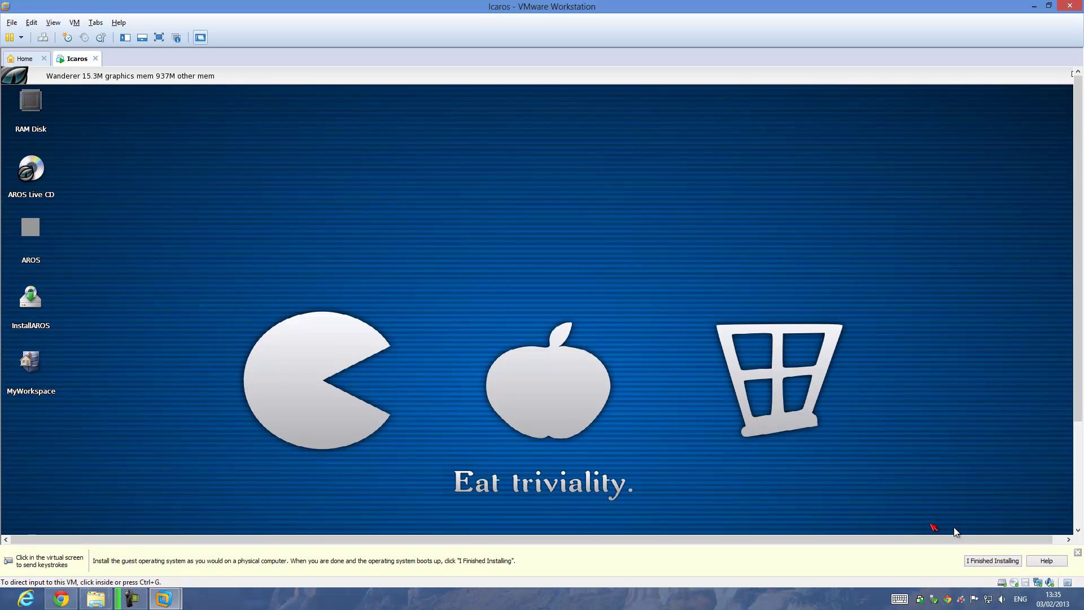
{"action": "right_click", "coordinate": [1013, 582]}
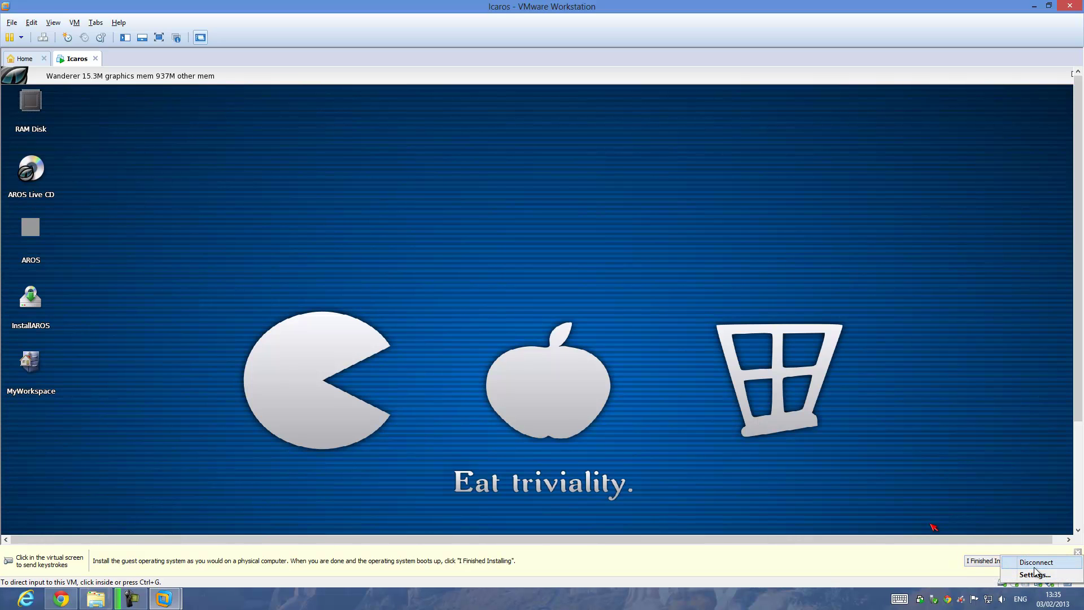
{"action": "left_click", "coordinate": [1034, 566]}
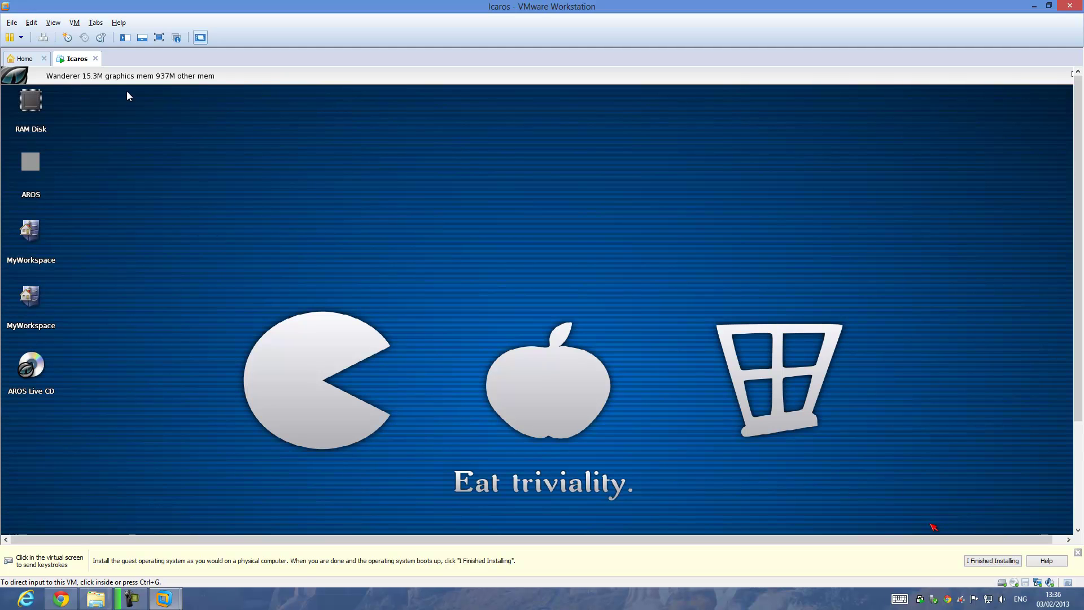
{"action": "left_click", "coordinate": [21, 37]}
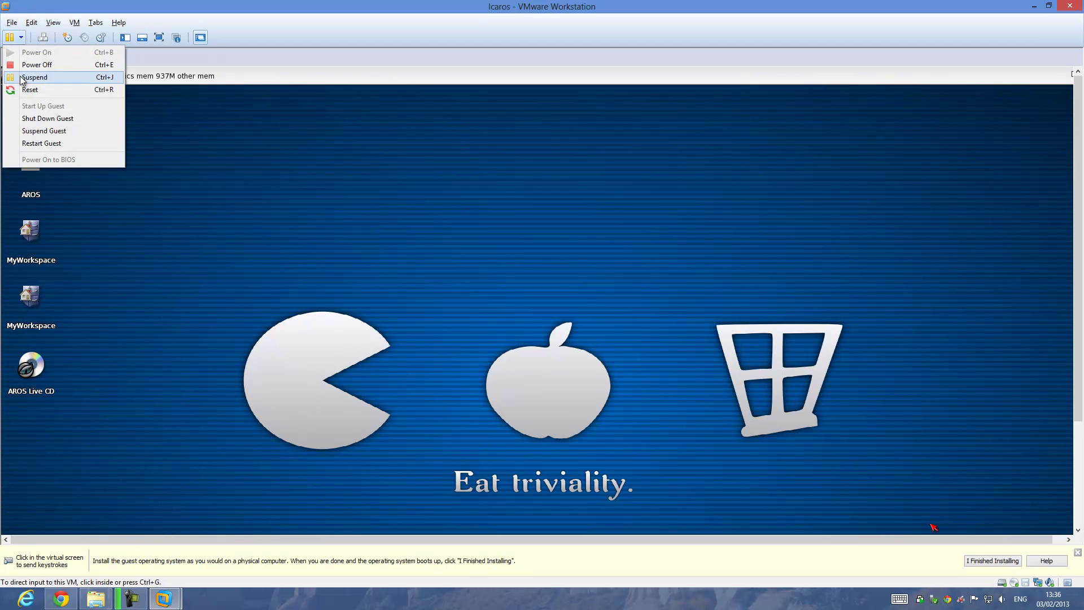
{"action": "left_click", "coordinate": [20, 88]}
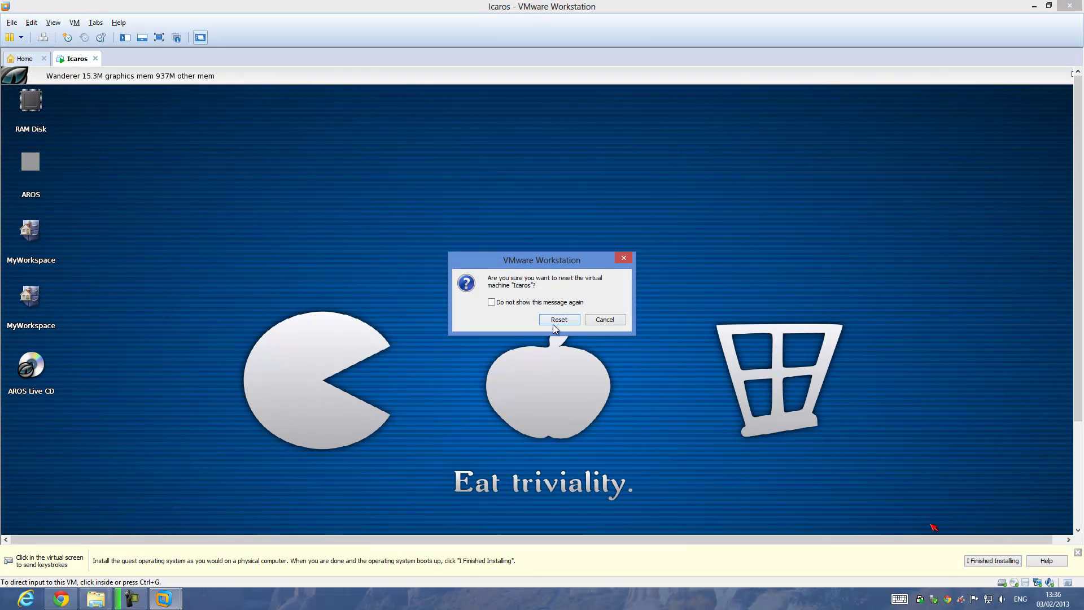
{"action": "left_click", "coordinate": [572, 324]}
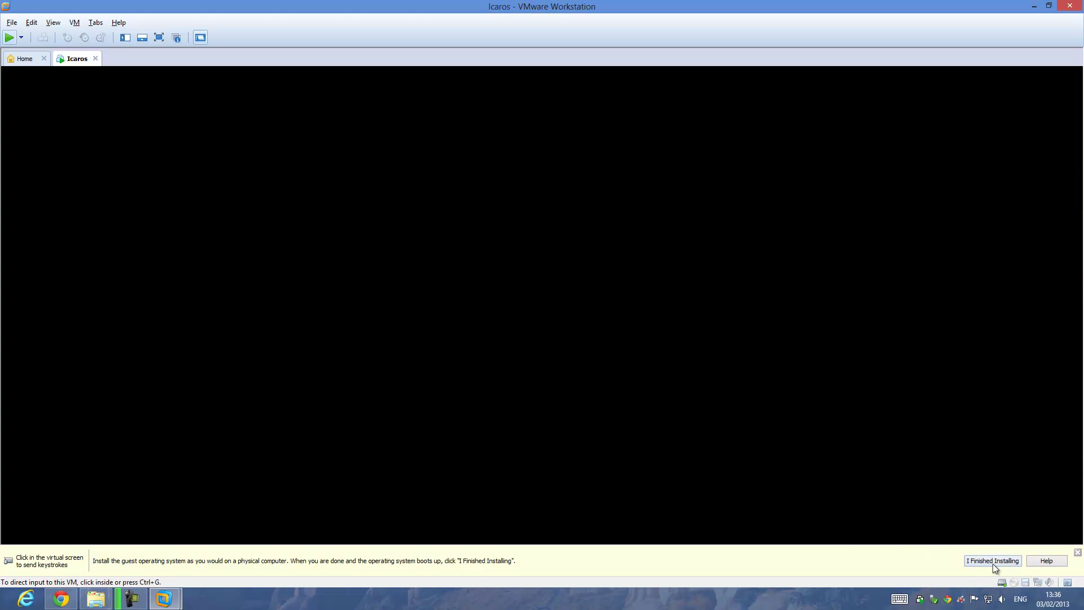
Disconnect the CD/DVD drive again during startup and reset the virtual machine a second time.
{"action": "left_click", "coordinate": [1019, 582]}
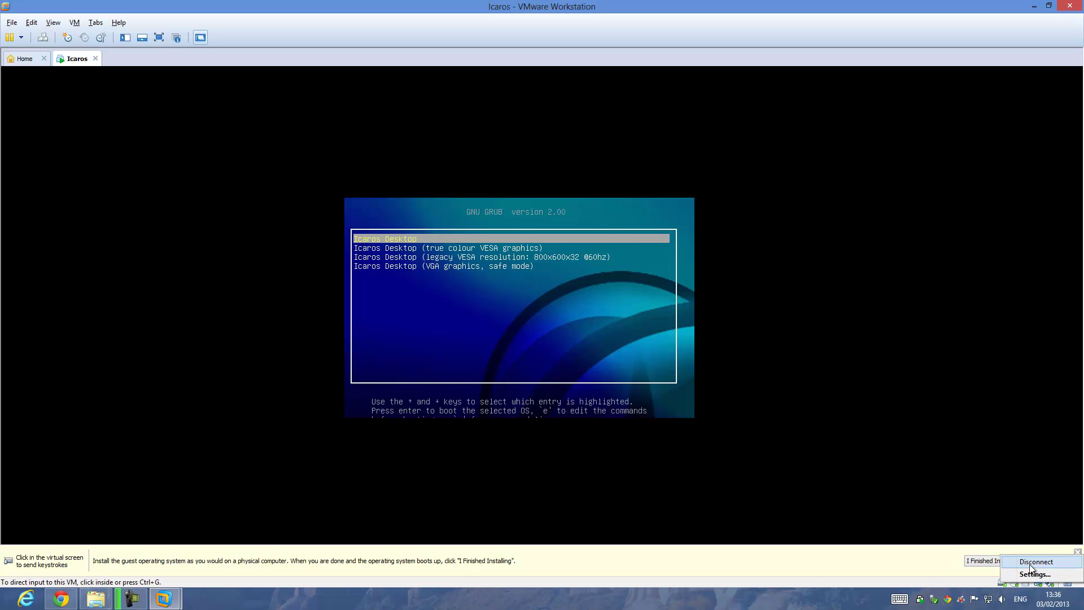
{"action": "left_click", "coordinate": [1028, 562]}
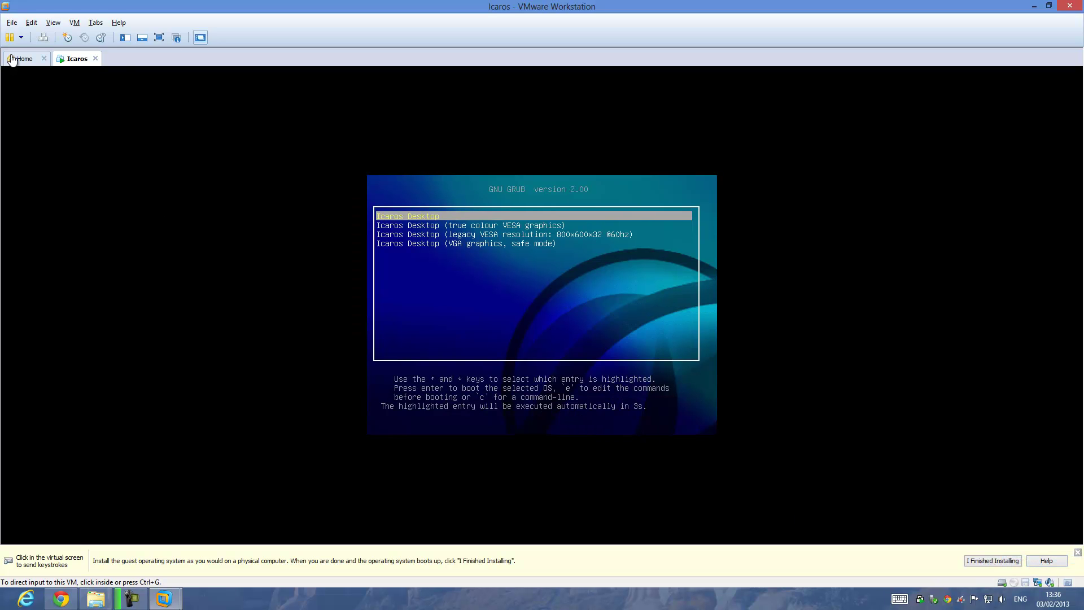
{"action": "left_click", "coordinate": [21, 37]}
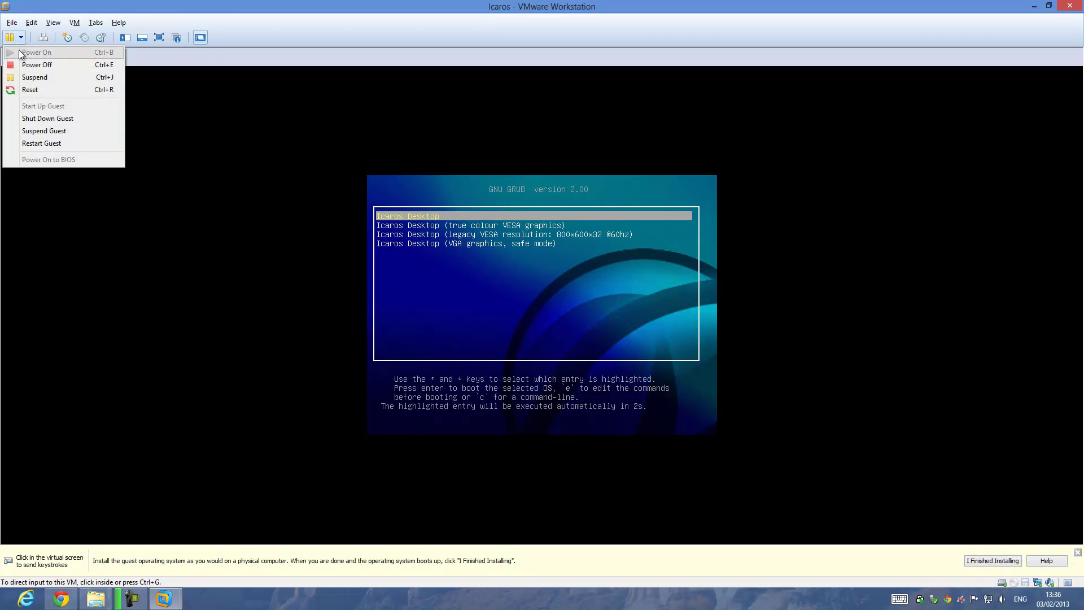
{"action": "left_click", "coordinate": [35, 89]}
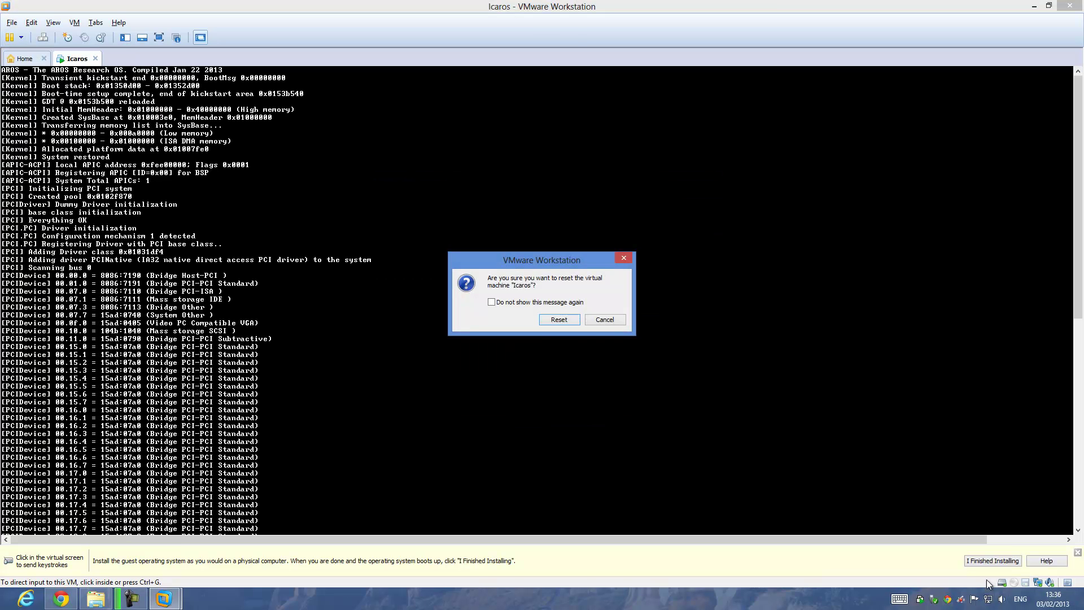
{"action": "left_click", "coordinate": [557, 321]}
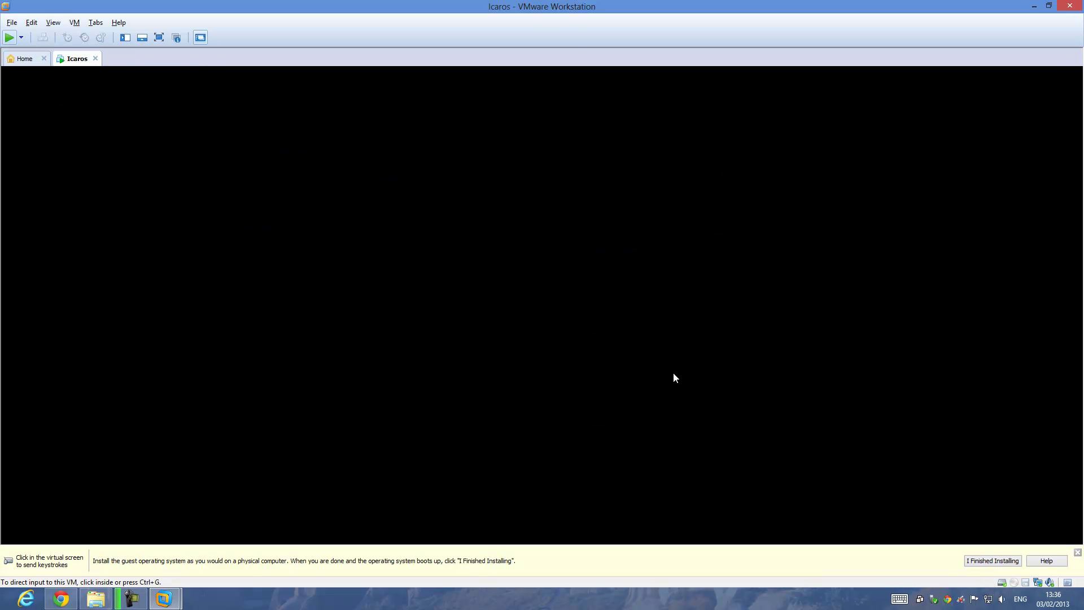
Open the CD/DVD drive's settings during the restart and reset the Icaros virtual machine once more.
{"action": "left_click", "coordinate": [1013, 582]}
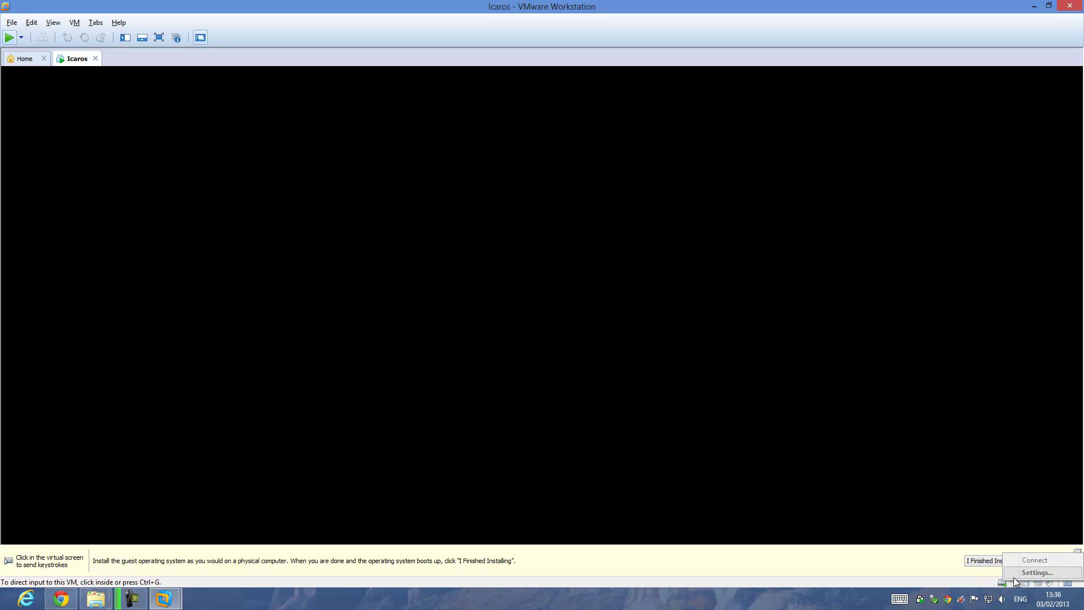
{"action": "left_click", "coordinate": [1013, 582]}
{"action": "left_click", "coordinate": [1034, 575]}
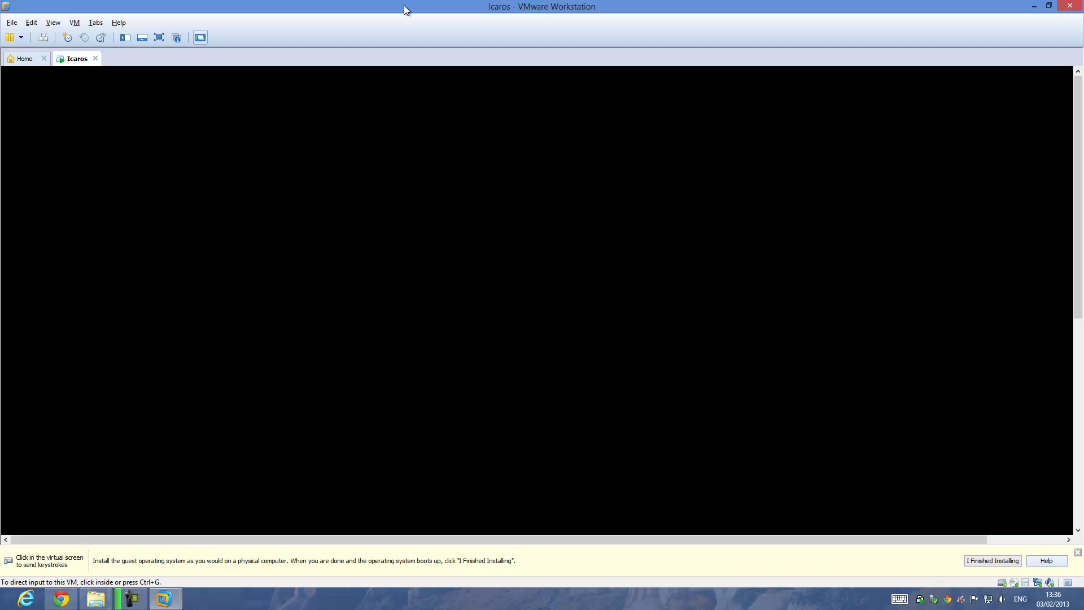
{"action": "left_click", "coordinate": [21, 38]}
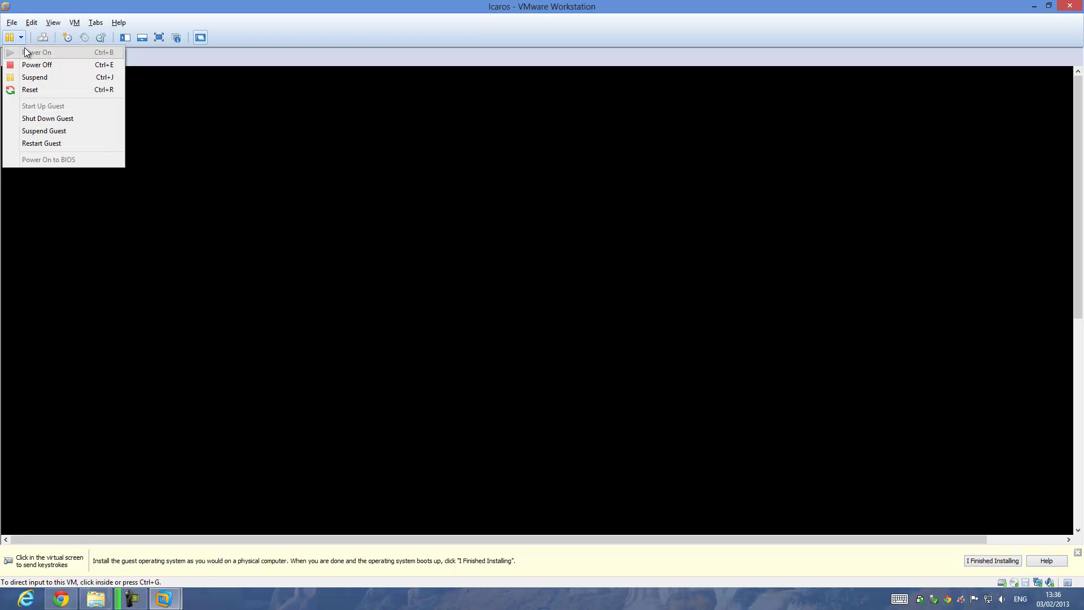
{"action": "left_click", "coordinate": [29, 89]}
{"action": "left_click", "coordinate": [558, 318]}
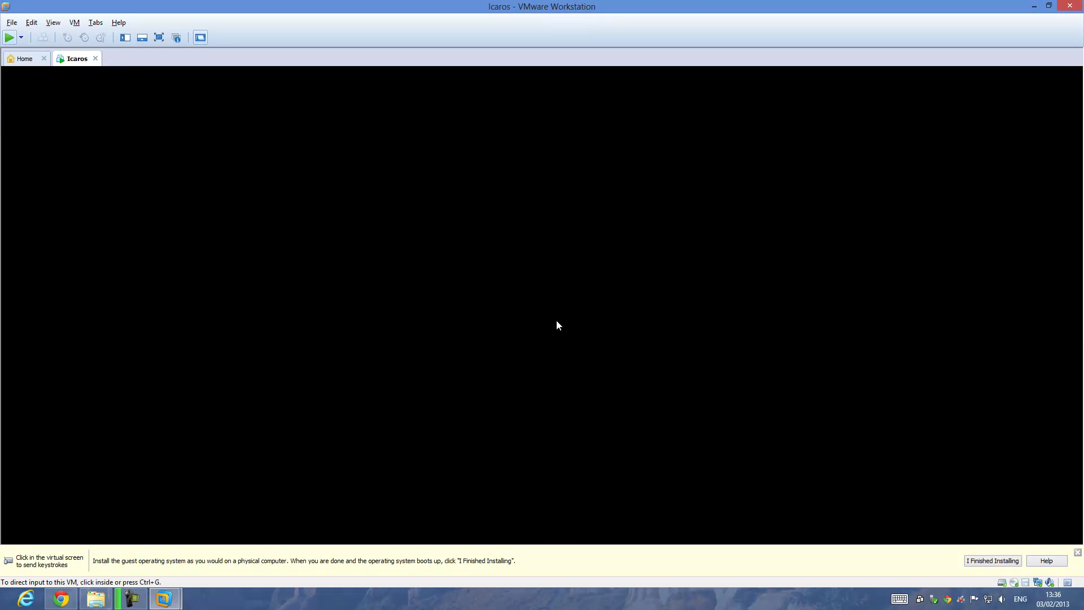
Power on the Icaros virtual machine and open GRUB's true colour VESA graphics entry for editing.
{"action": "left_click", "coordinate": [15, 39]}
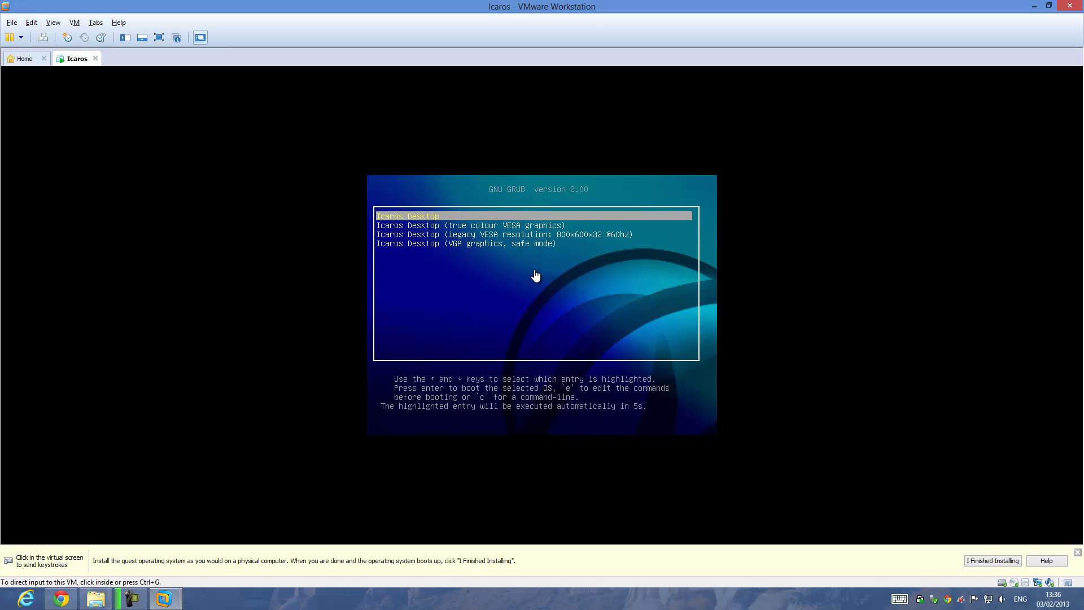
{"action": "left_click", "coordinate": [536, 275]}
{"action": "key", "text": "Down"}
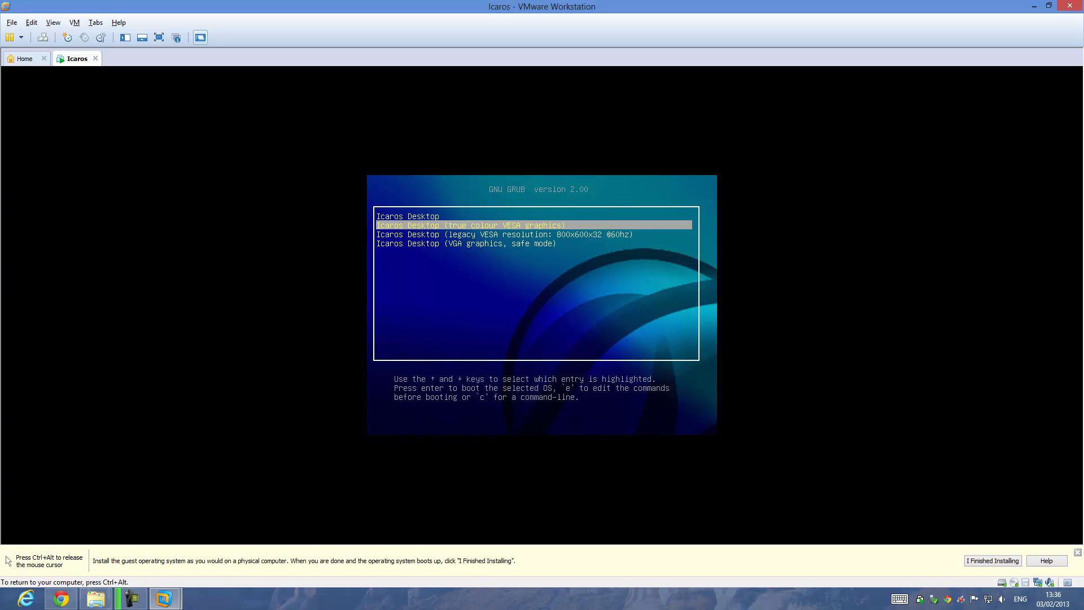
{"action": "key", "text": "e"}
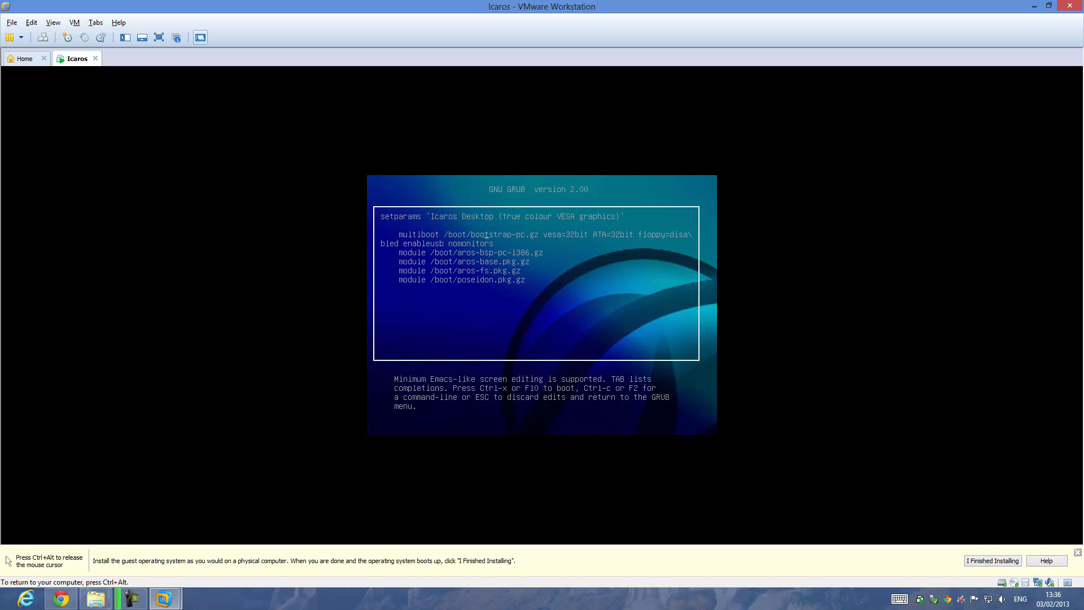
Set the entry's vesa parameter to 1920x1080x32 and boot it.
{"action": "type", "text": "1920x1080"}
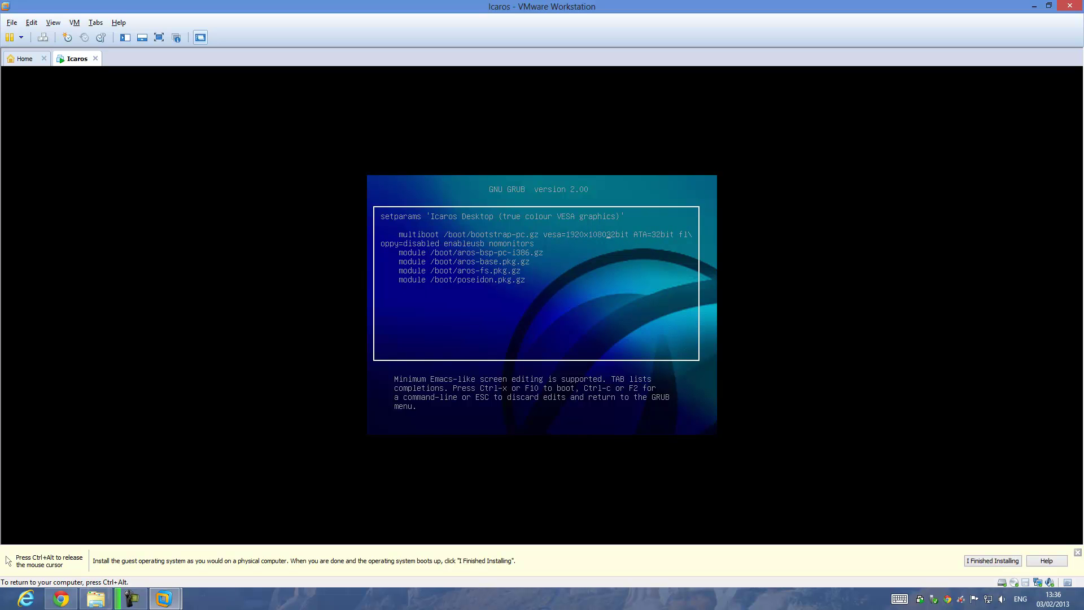
{"action": "type", "text": "x"}
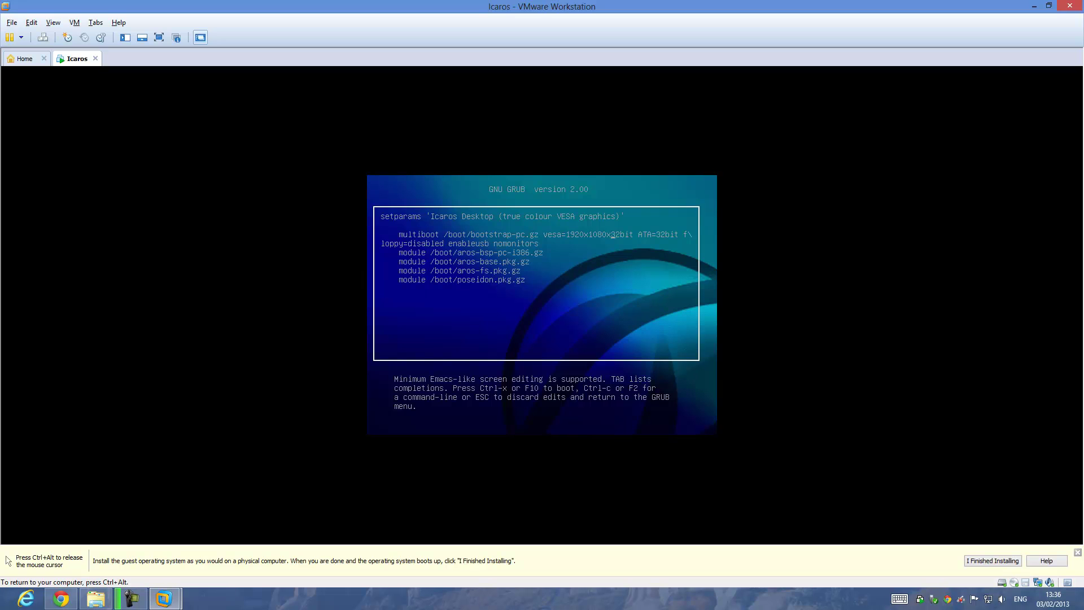
{"action": "key", "text": "Delete"}
{"action": "key", "text": "Delete"}
{"action": "key", "text": "Delete"}
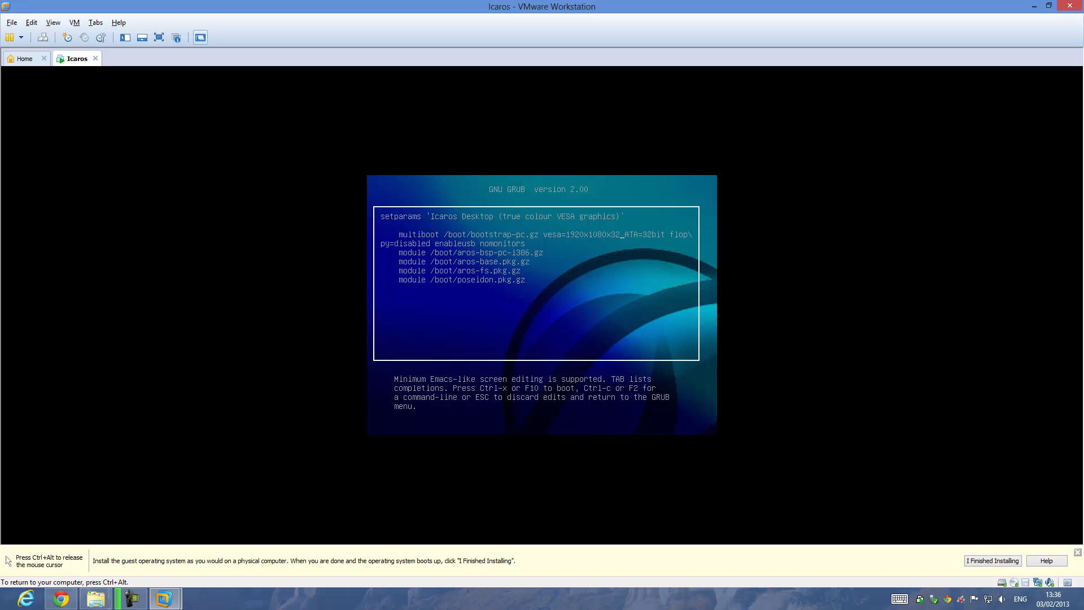
{"action": "key", "text": "ctrl+x"}
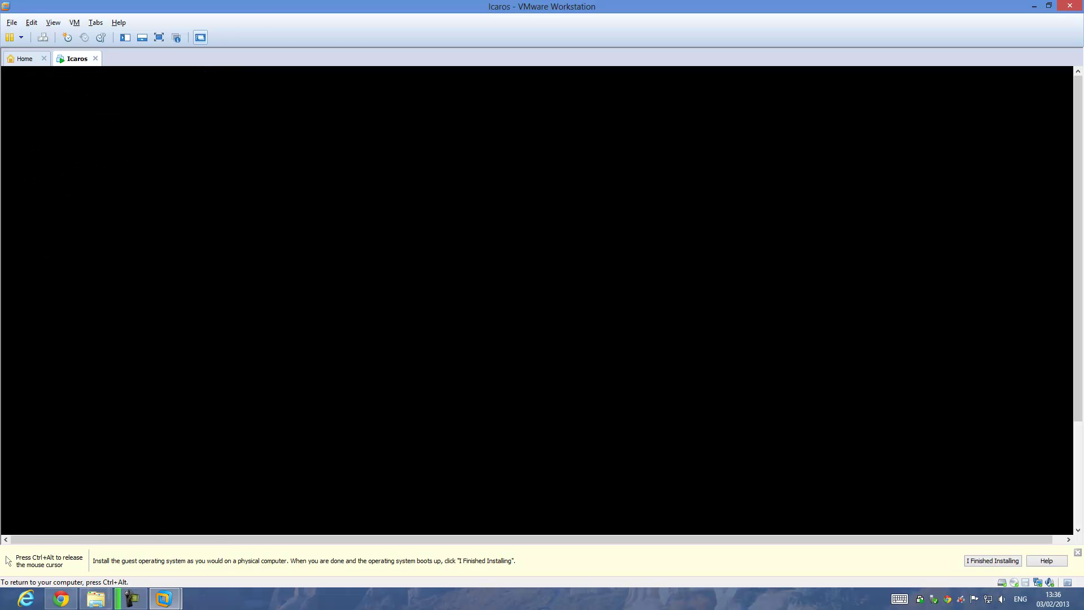
Display the Icaros virtual machine in full screen.
{"action": "key", "text": "ctrl+alt+Return"}
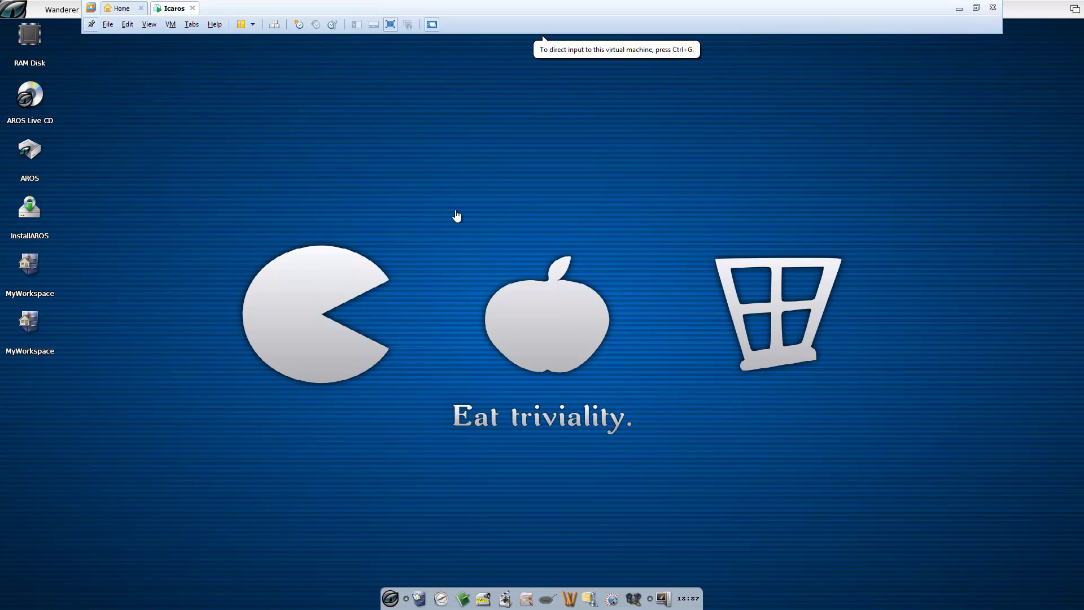
{"action": "left_click", "coordinate": [152, 26]}
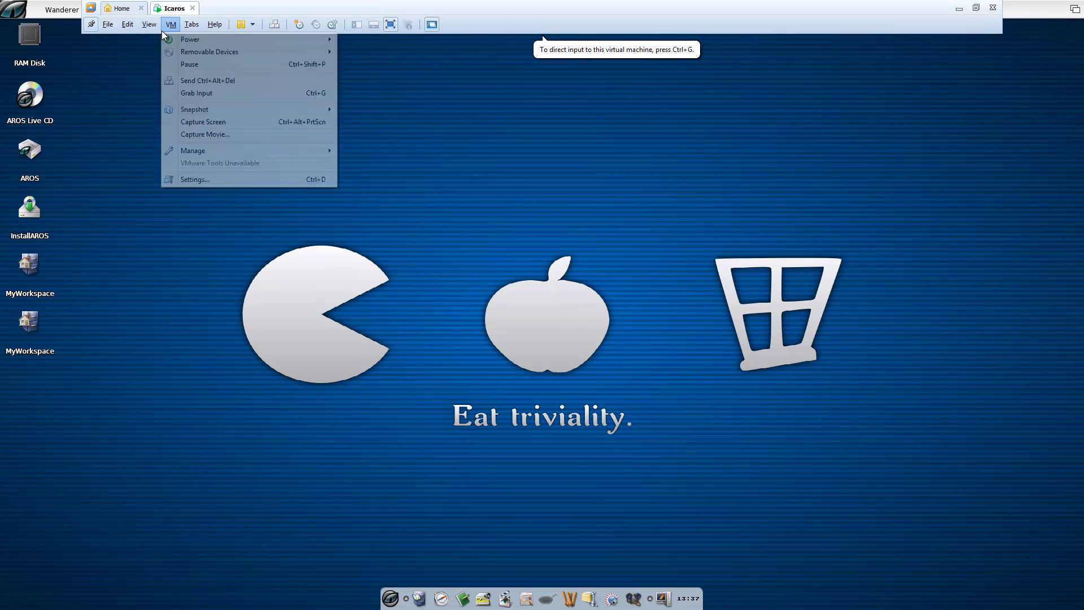
{"action": "left_click", "coordinate": [157, 52]}
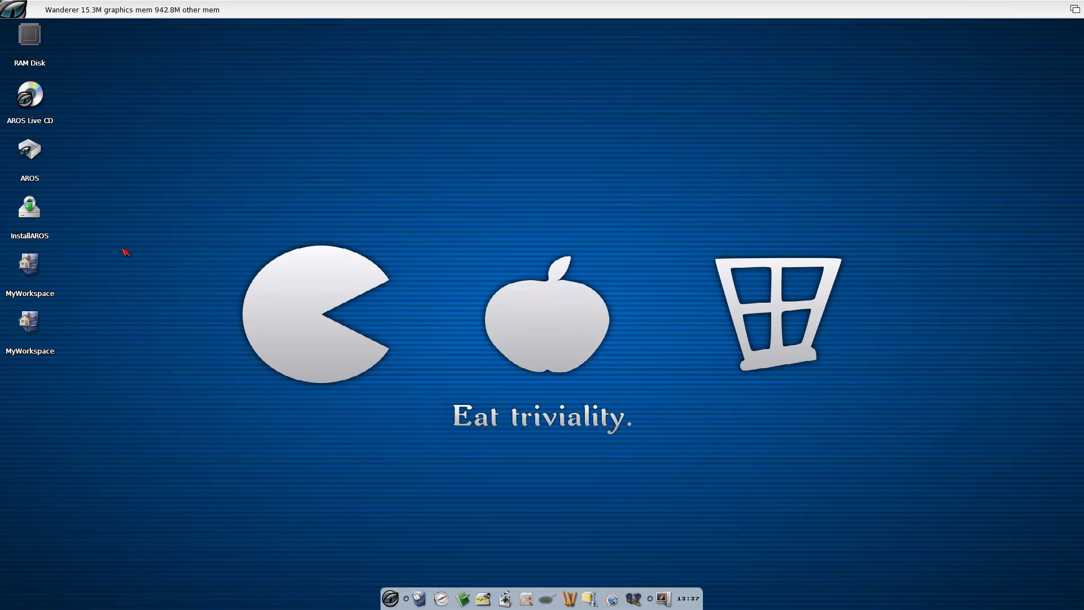
Launch the Odyssey Web Browser in the guest and open the Icaros website from its home page.
{"action": "left_click", "coordinate": [392, 602]}
{"action": "mouse_move", "coordinate": [137, 5]}
{"action": "left_mouse_down"}
{"action": "mouse_move", "coordinate": [137, 544]}
{"action": "mouse_move", "coordinate": [142, 8]}
{"action": "left_mouse_up"}
{"action": "left_click", "coordinate": [441, 598]}
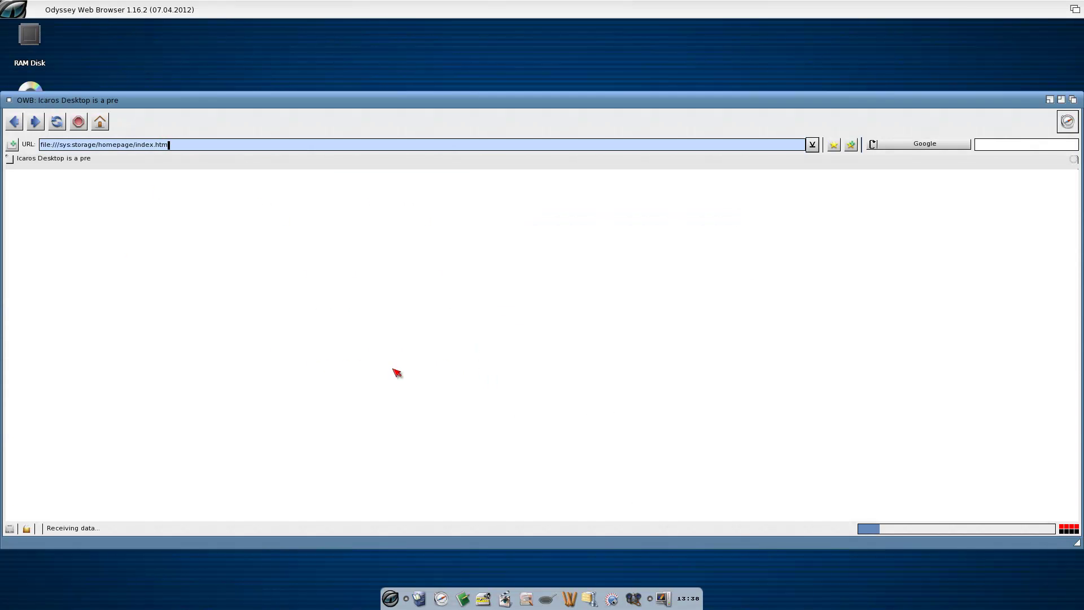
{"action": "left_click", "coordinate": [393, 375]}
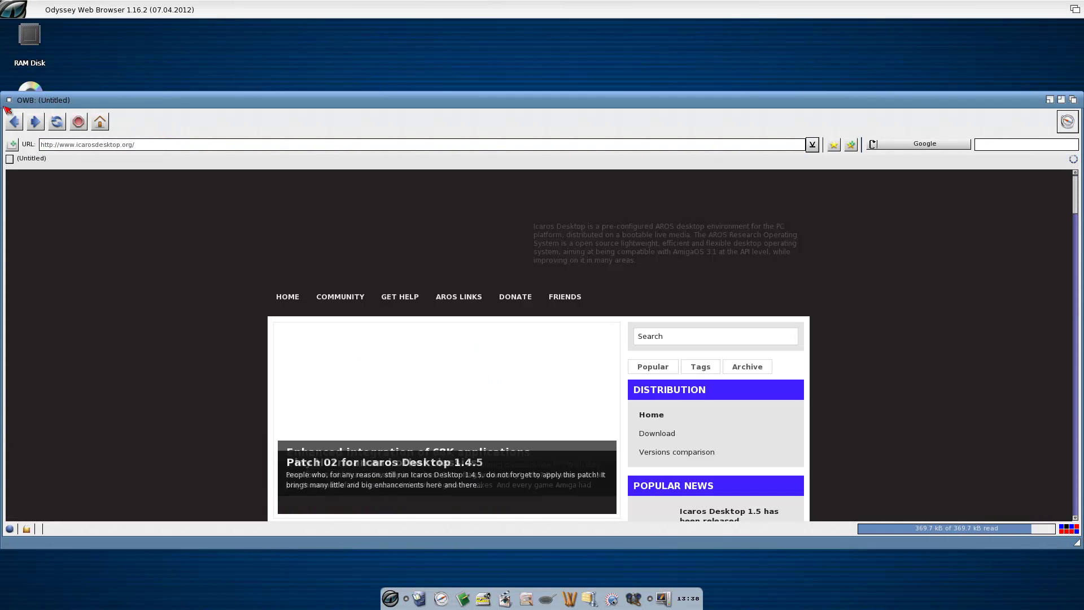
Move the overlapping browser windows apart and quit the Odyssey Web Browser.
{"action": "left_click", "coordinate": [9, 100]}
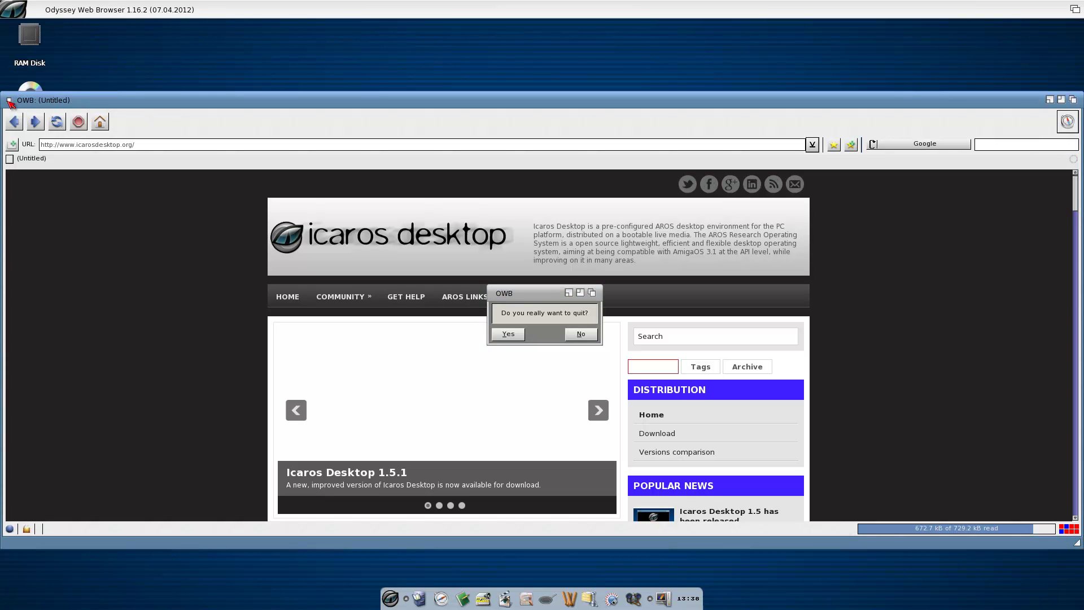
{"action": "left_click_drag", "start_coordinate": [83, 102], "coordinate": [88, 143]}
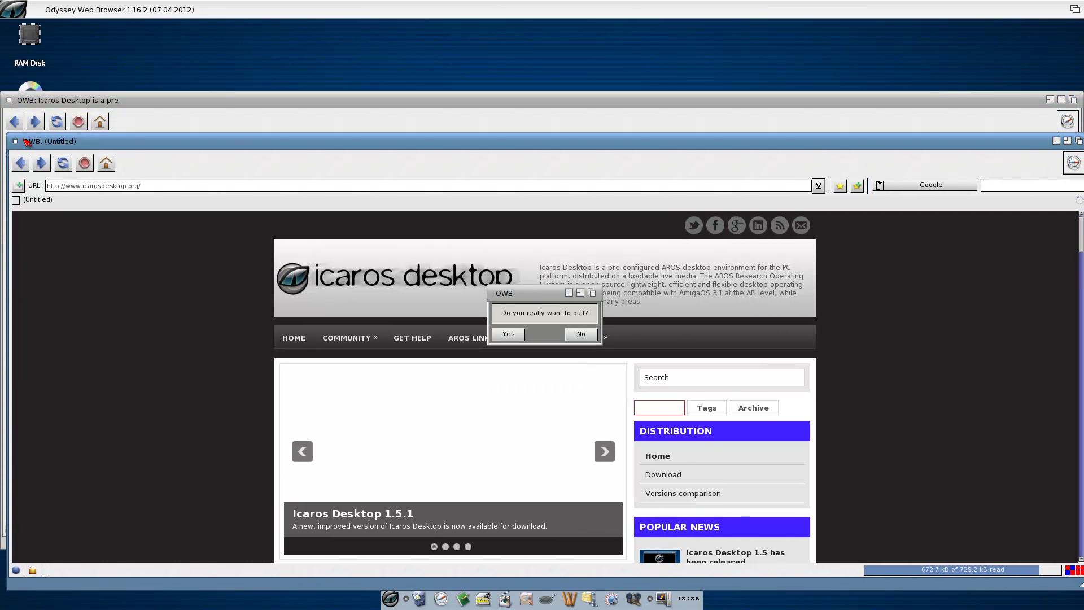
{"action": "left_click_drag", "start_coordinate": [35, 100], "coordinate": [18, 130]}
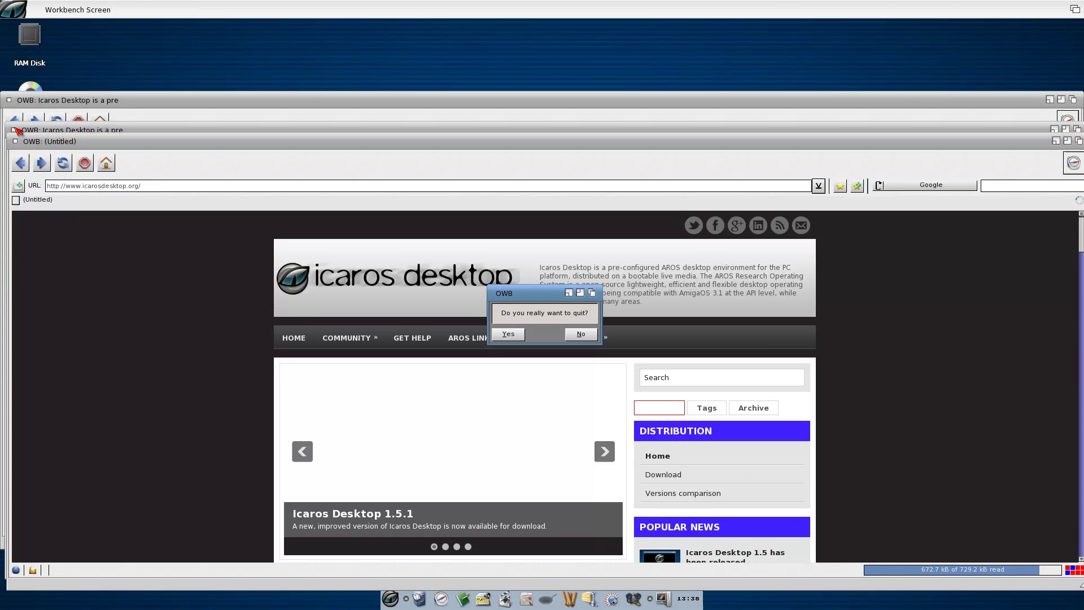
{"action": "left_click", "coordinate": [17, 130]}
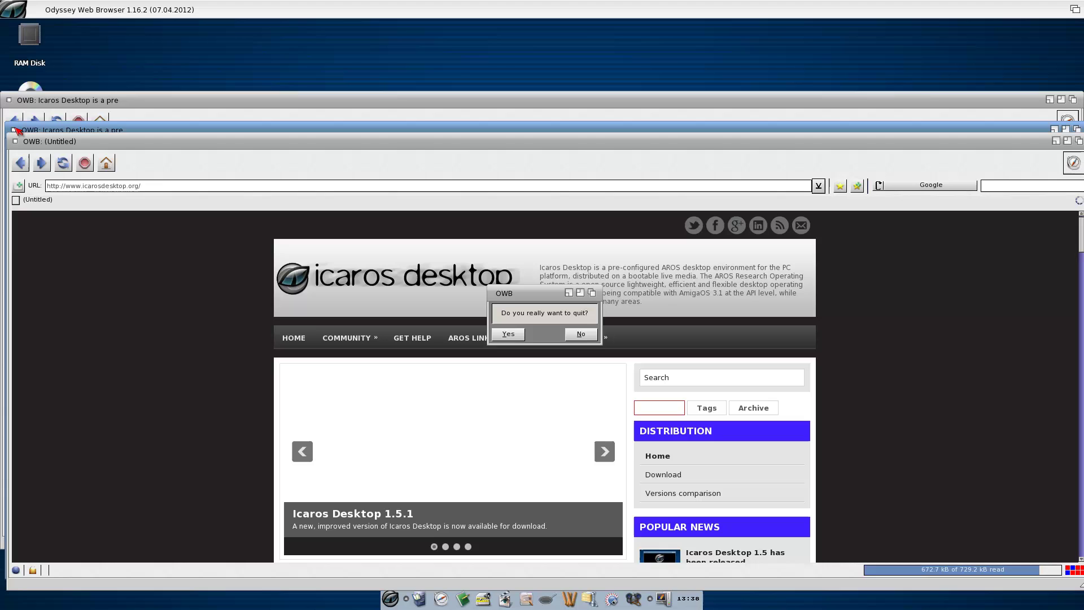
{"action": "left_click", "coordinate": [518, 333]}
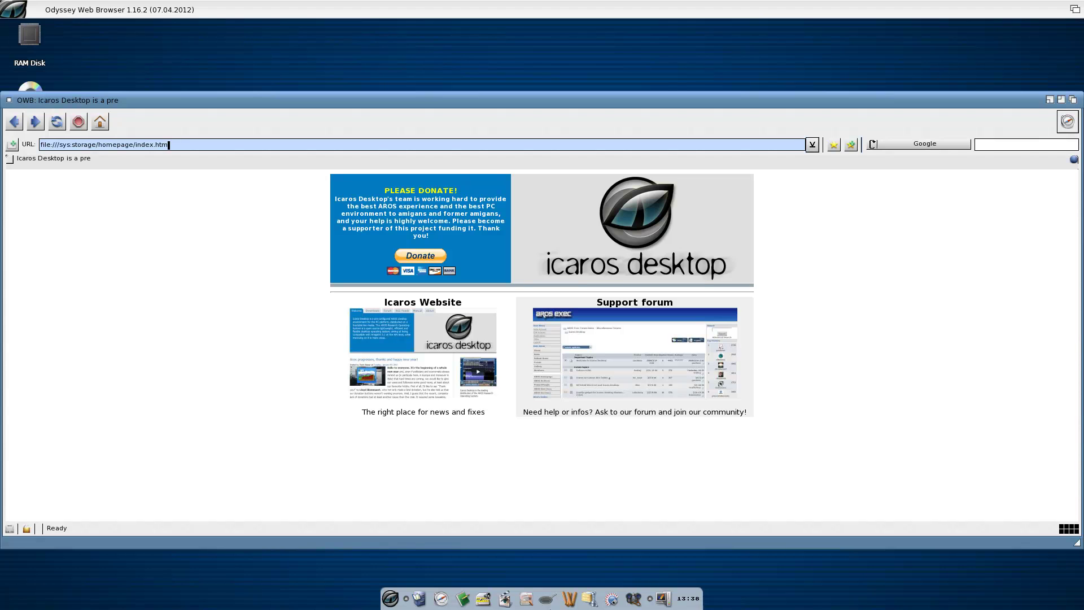
Move the reopened browser window off the desktop icons and read through the Icaros website's news page.
{"action": "left_click_drag", "start_coordinate": [257, 101], "coordinate": [362, 76]}
{"action": "left_click", "coordinate": [477, 295]}
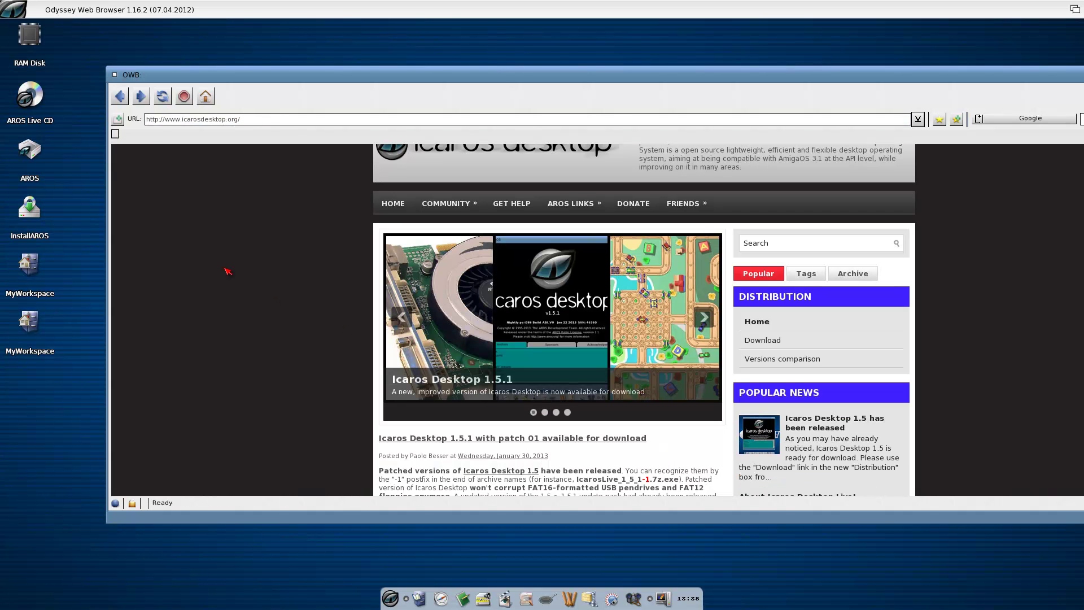
{"action": "scroll", "coordinate": [228, 271], "scroll_direction": "down", "scroll_amount": 10}
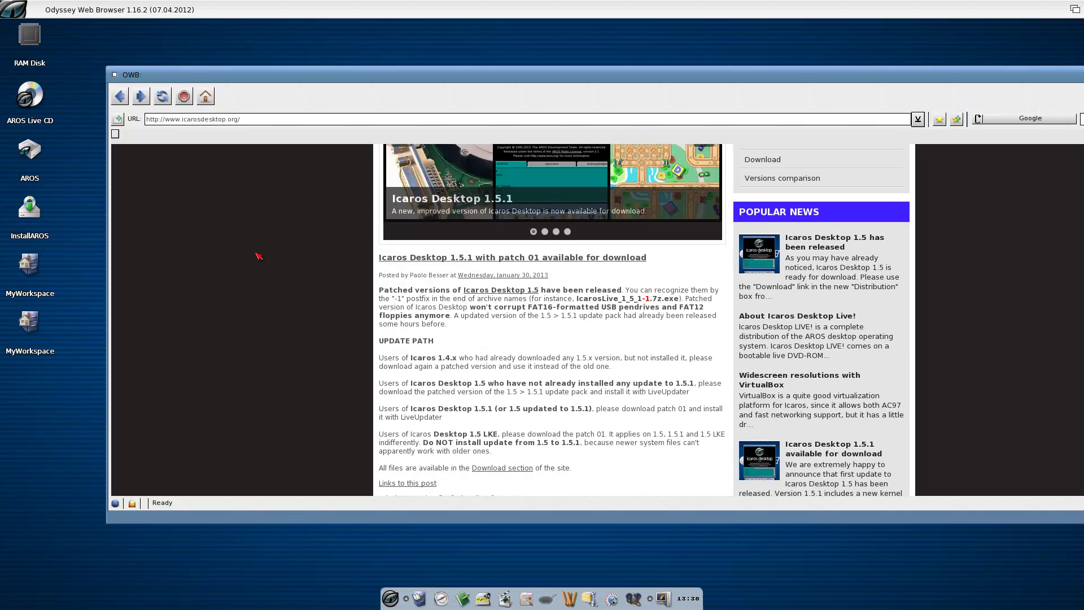
{"action": "scroll", "coordinate": [258, 256], "scroll_direction": "down", "scroll_amount": 3}
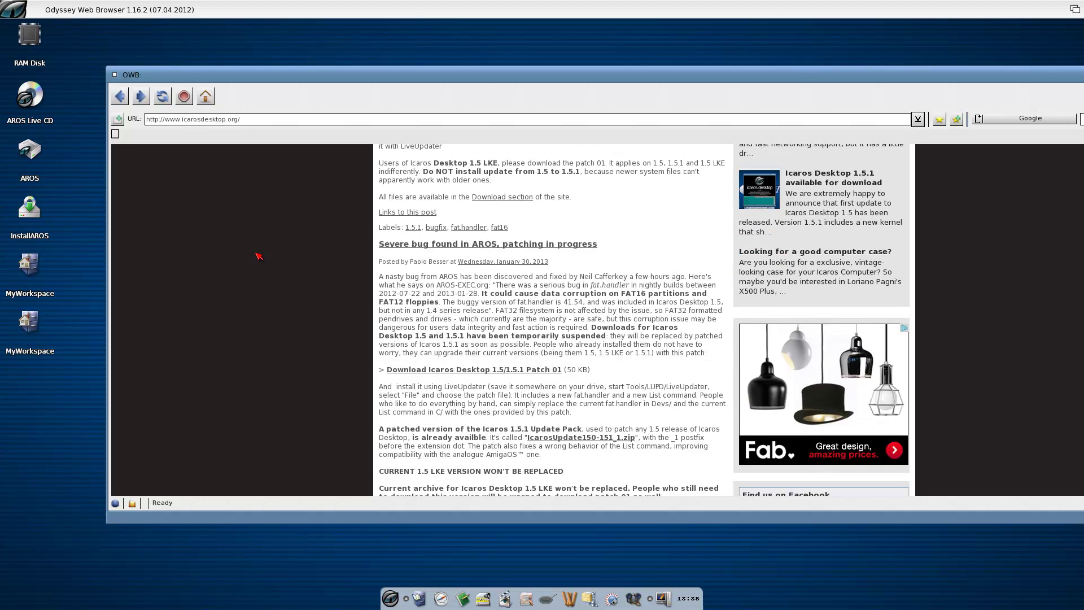
{"action": "scroll", "coordinate": [258, 256], "scroll_direction": "up", "scroll_amount": 3}
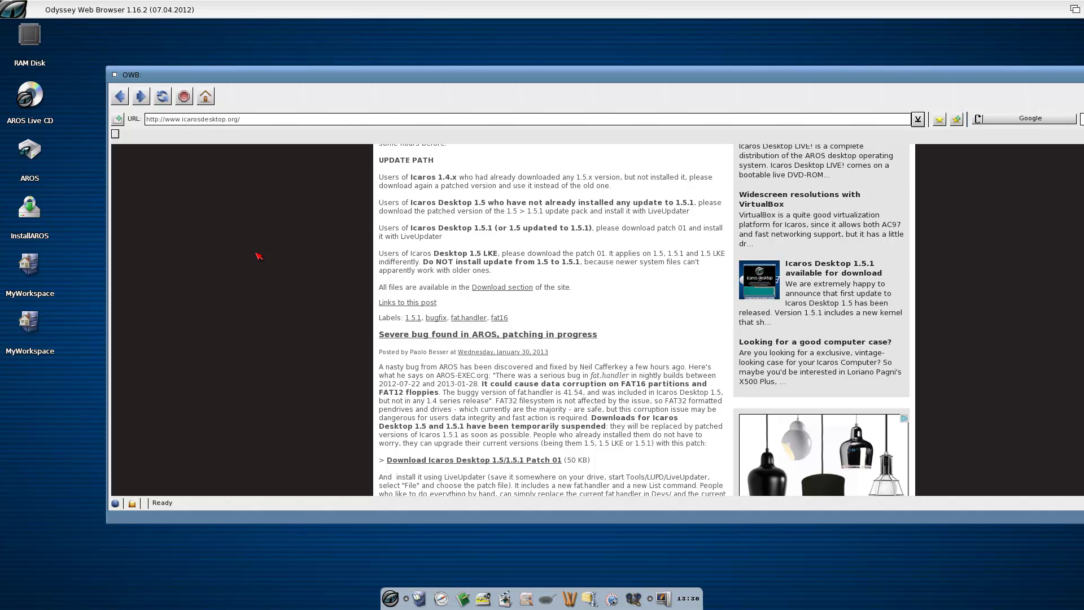
{"action": "scroll", "coordinate": [259, 256], "scroll_direction": "up", "scroll_amount": 10}
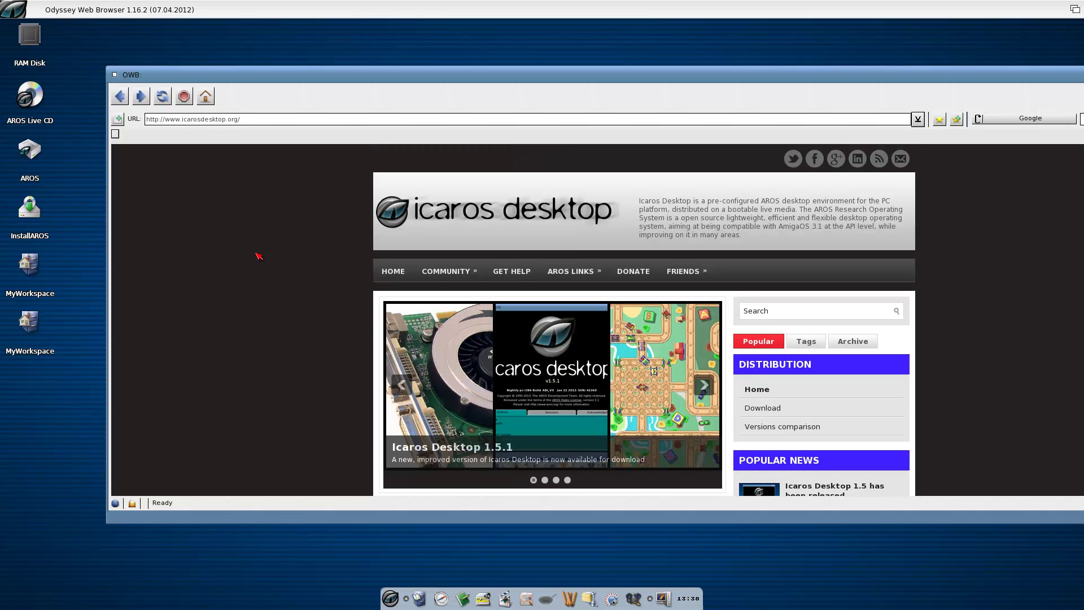
Quit the Odyssey Web Browser and move the Scout window away from the centre of the desktop.
{"action": "left_click", "coordinate": [114, 75]}
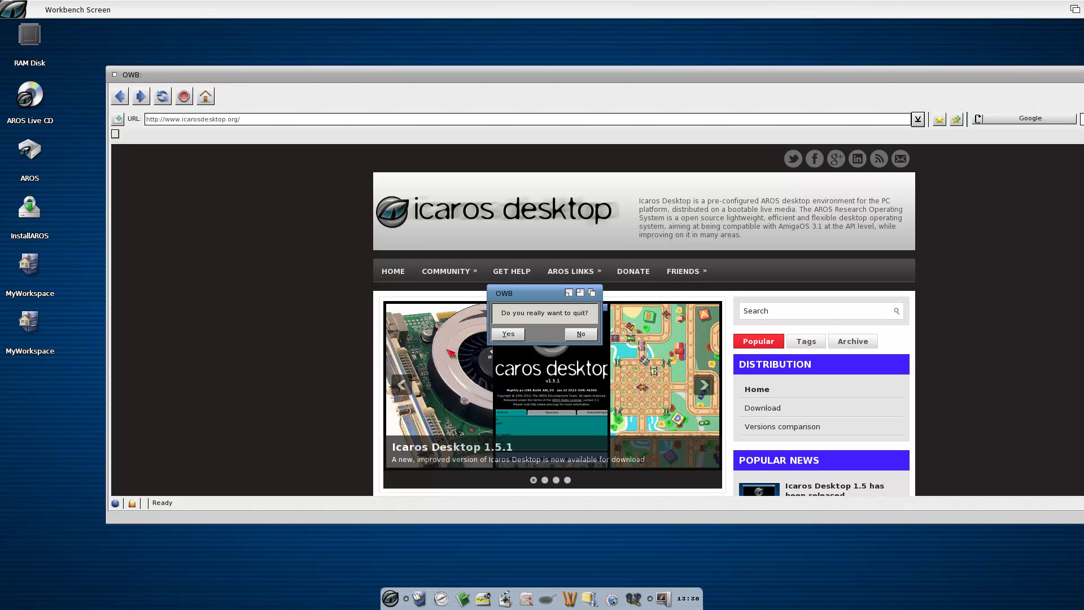
{"action": "left_click", "coordinate": [515, 333]}
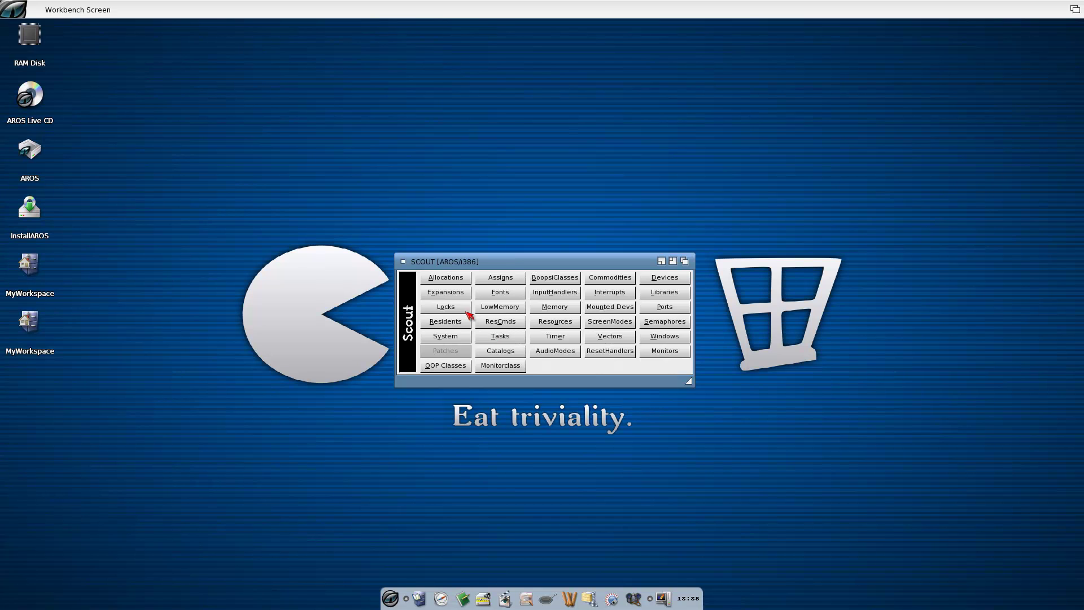
{"action": "left_click_drag", "start_coordinate": [511, 260], "coordinate": [403, 244]}
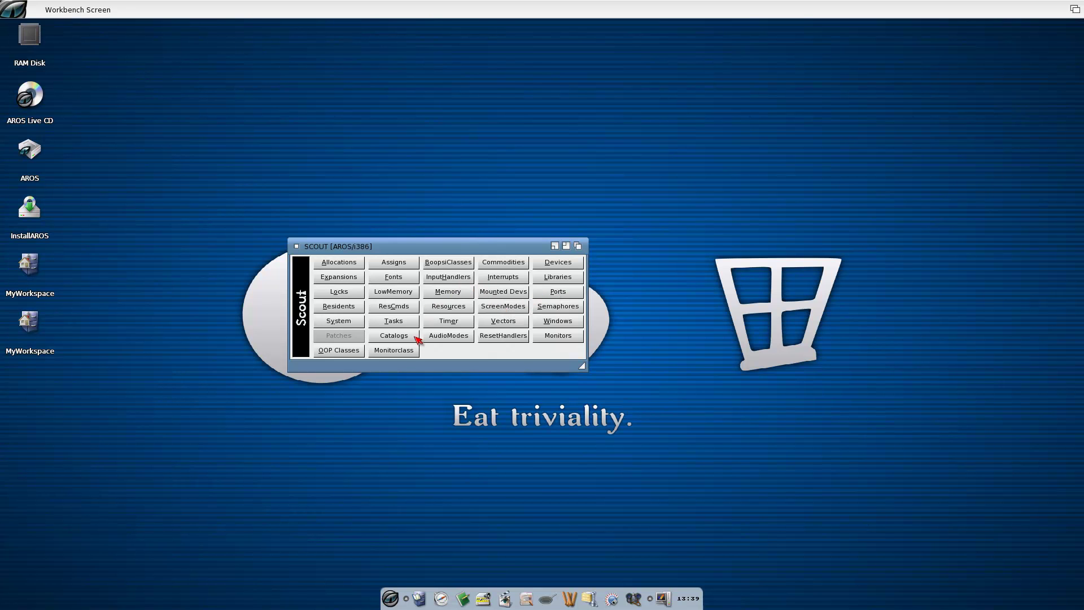
In the Boot preferences, disable Use Highest Available Resolution and set the VESA mode to 1920 by 1080, keeping True Colour depth.
{"action": "left_click", "coordinate": [398, 600]}
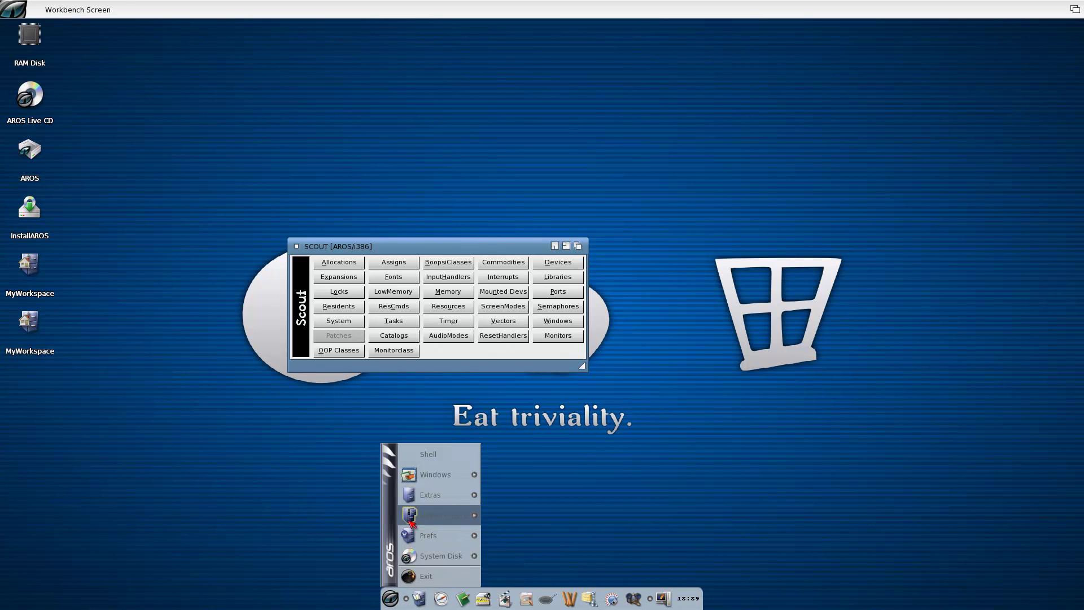
{"action": "mouse_move", "coordinate": [438, 536]}
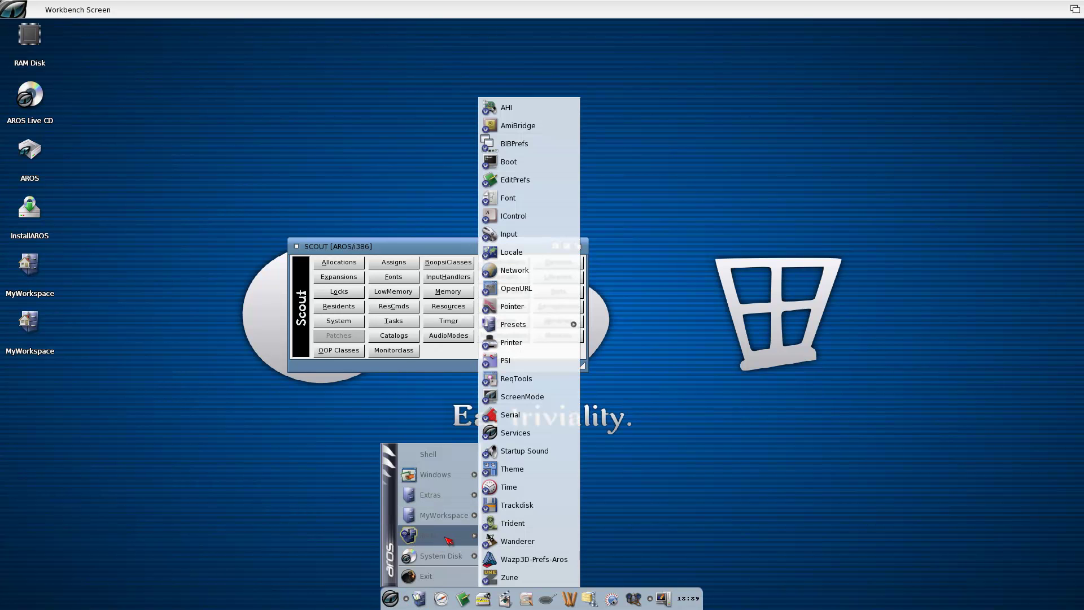
{"action": "left_click", "coordinate": [519, 162]}
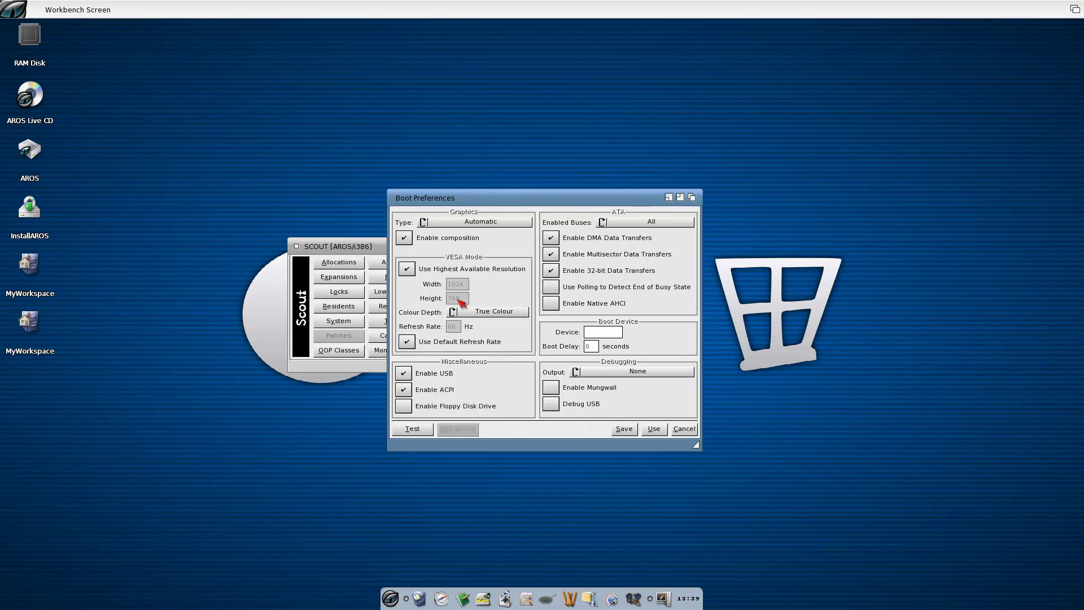
{"action": "left_click", "coordinate": [405, 272]}
{"action": "left_click", "coordinate": [463, 284]}
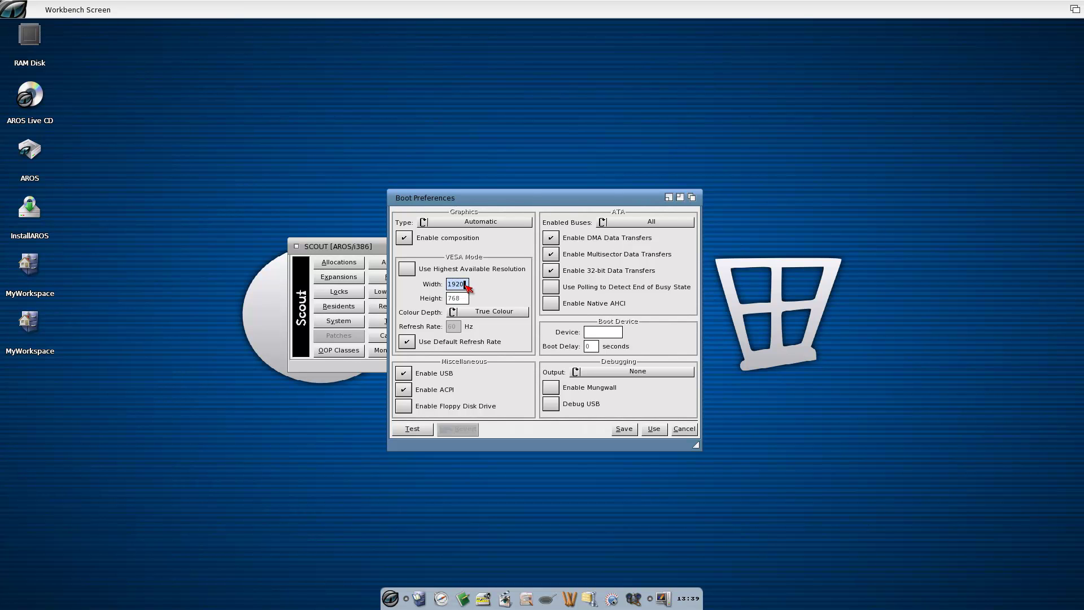
{"action": "left_click", "coordinate": [459, 302]}
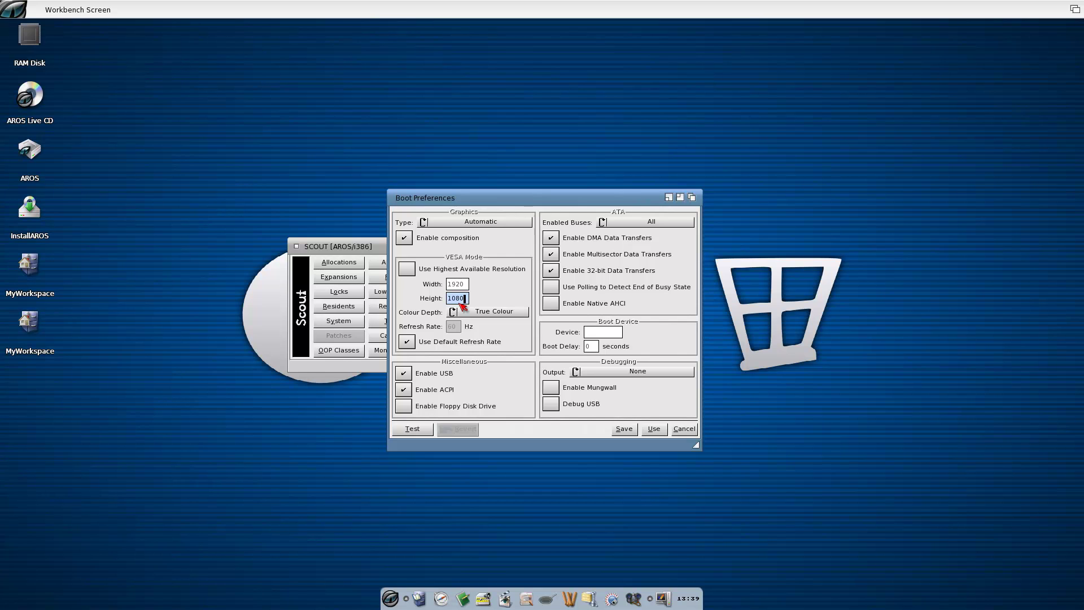
{"action": "left_click", "coordinate": [464, 313]}
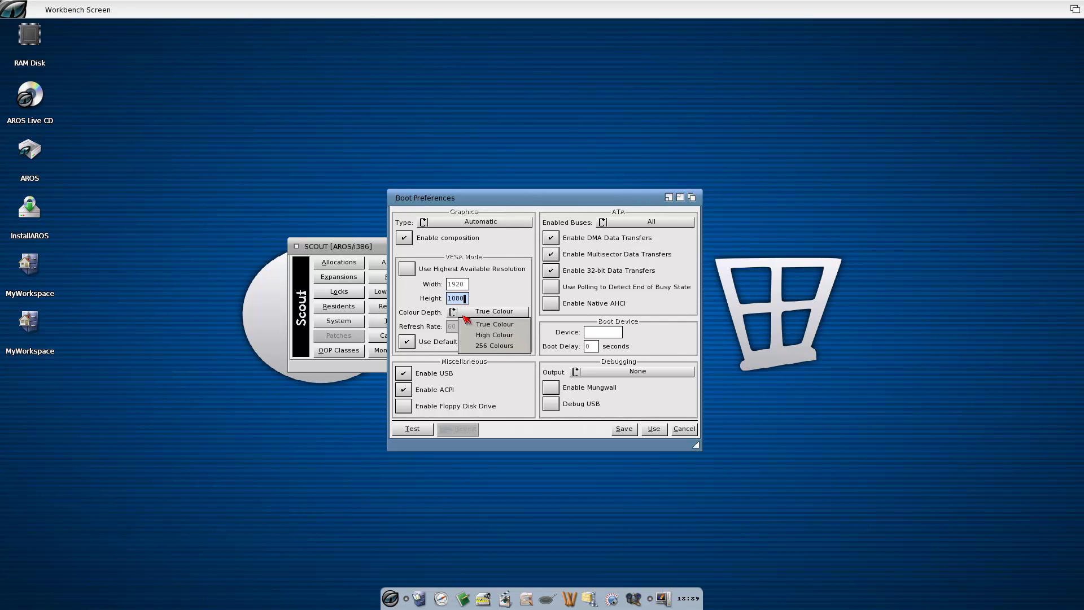
{"action": "left_click", "coordinate": [466, 320]}
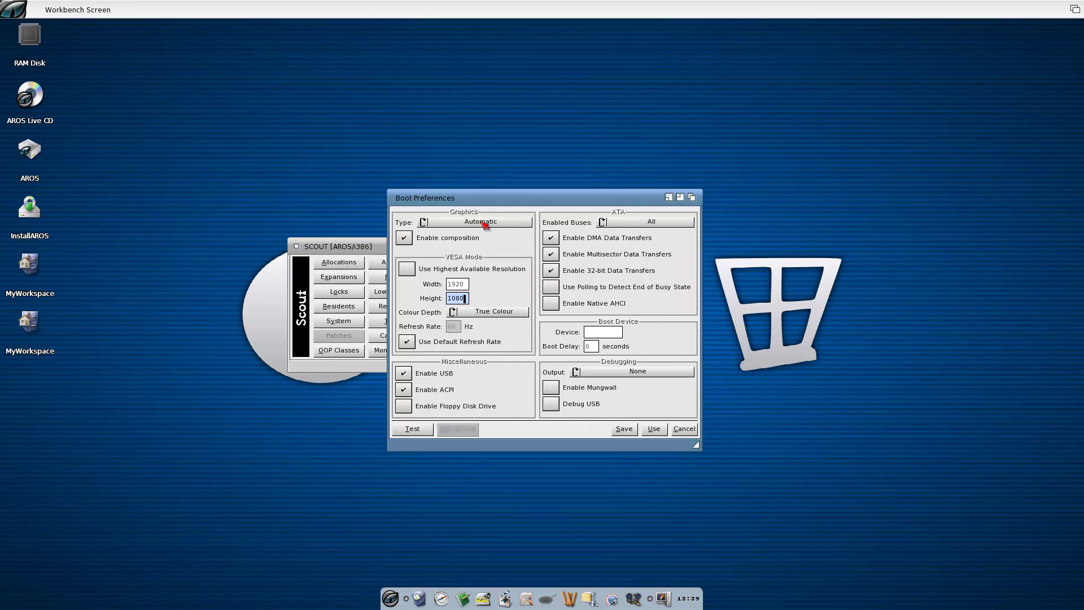
Set the graphics type to VESA and try to save the boot preferences.
{"action": "left_click", "coordinate": [452, 226]}
{"action": "left_click_drag", "start_coordinate": [452, 226], "coordinate": [472, 257]}
{"action": "left_click", "coordinate": [621, 431]}
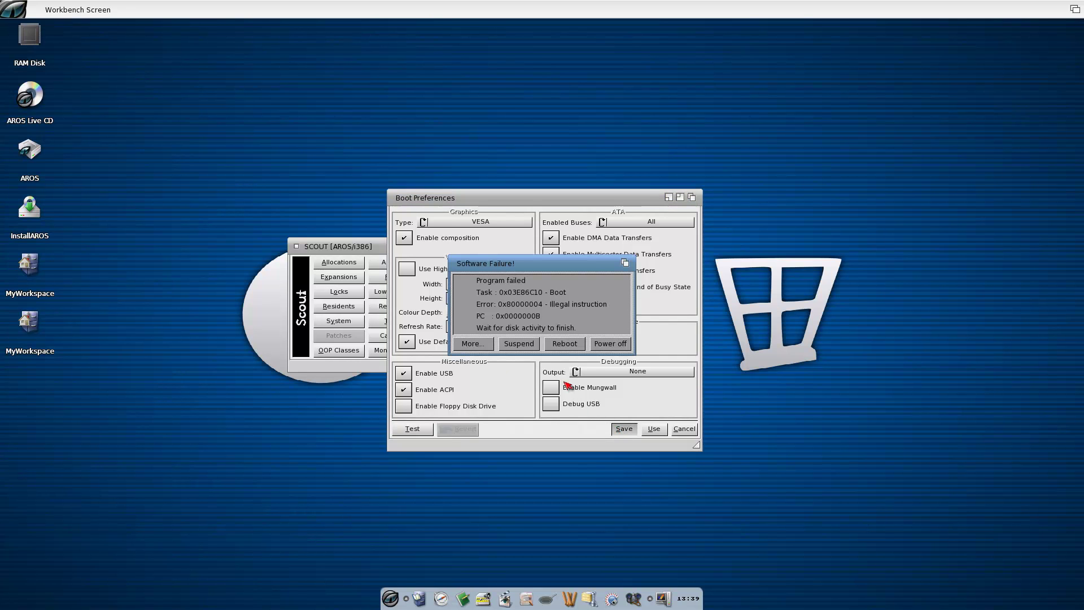
Show the software failure's details, then suspend the failed Boot program and move its window aside.
{"action": "left_click", "coordinate": [471, 344]}
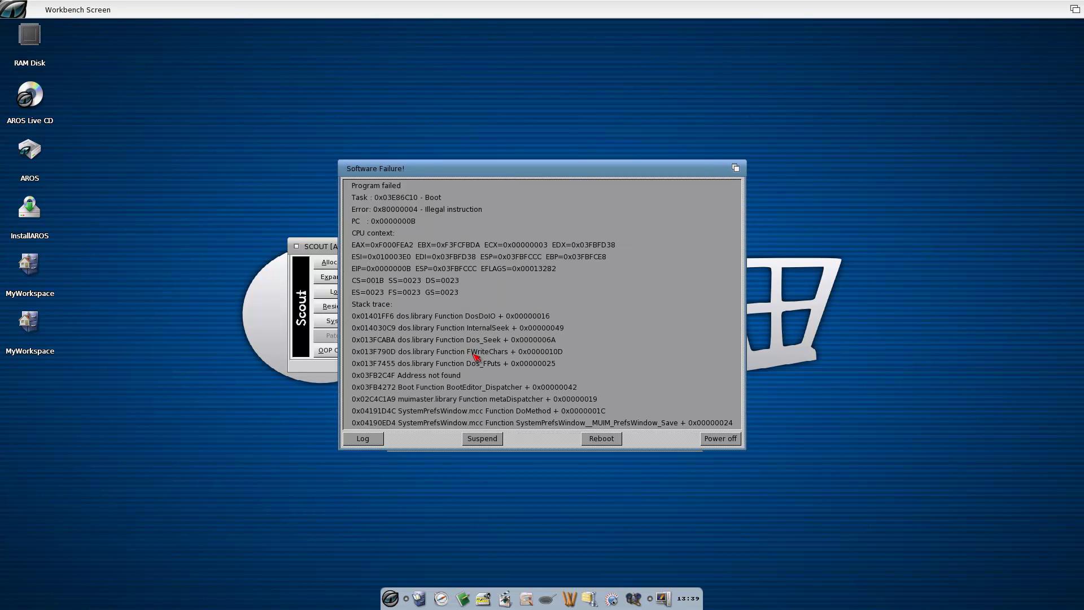
{"action": "left_click", "coordinate": [483, 439]}
{"action": "left_click_drag", "start_coordinate": [490, 196], "coordinate": [763, 294]}
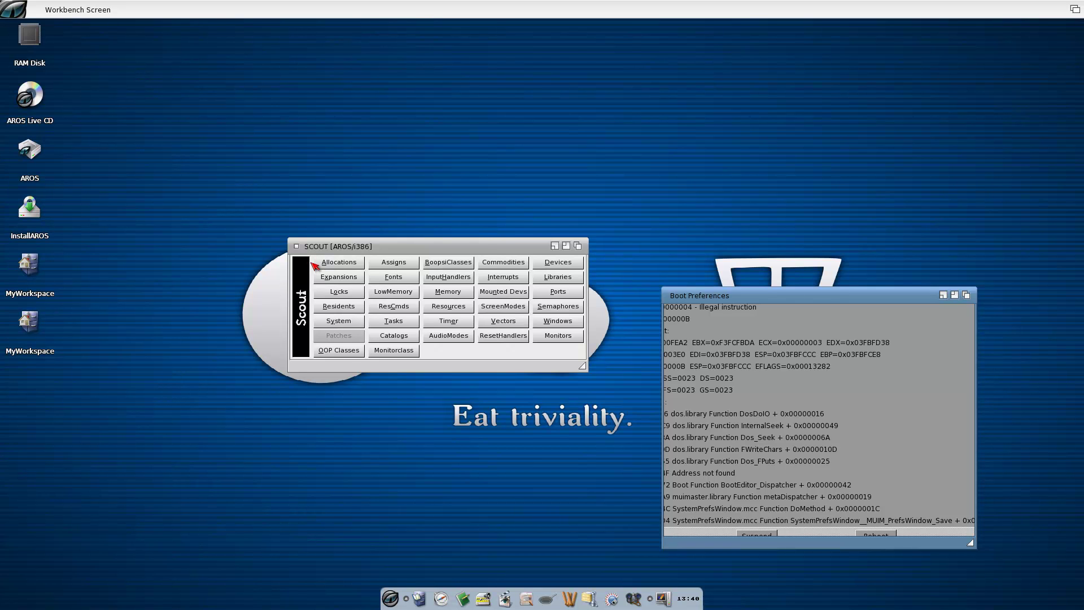
Leave the virtual machine's full-screen mode and switch to the screen recorder.
{"action": "key", "text": "ctrl+alt+Return"}
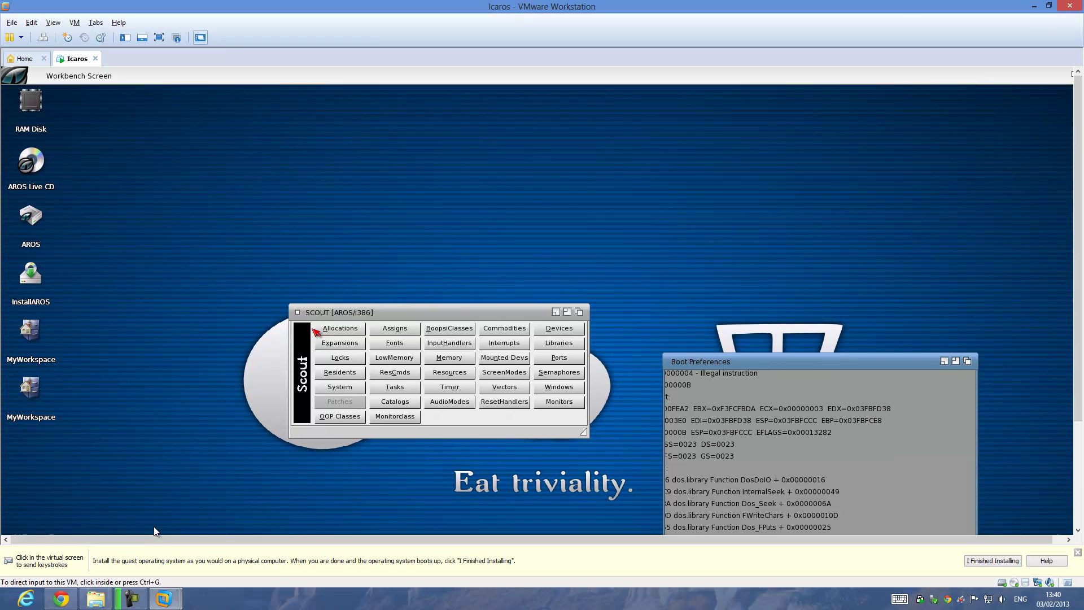
{"action": "left_click", "coordinate": [130, 598]}
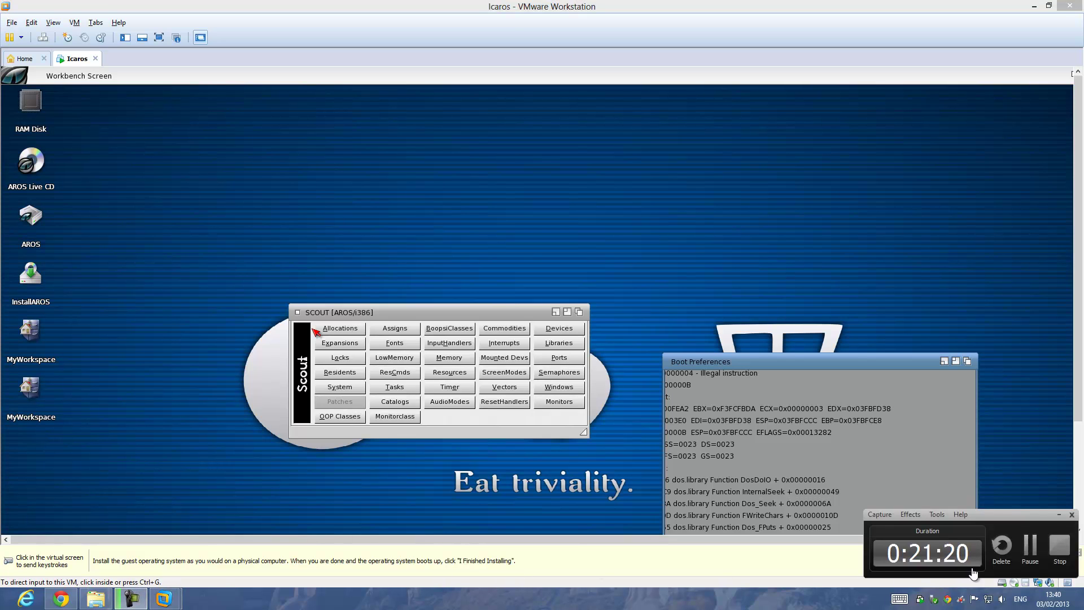